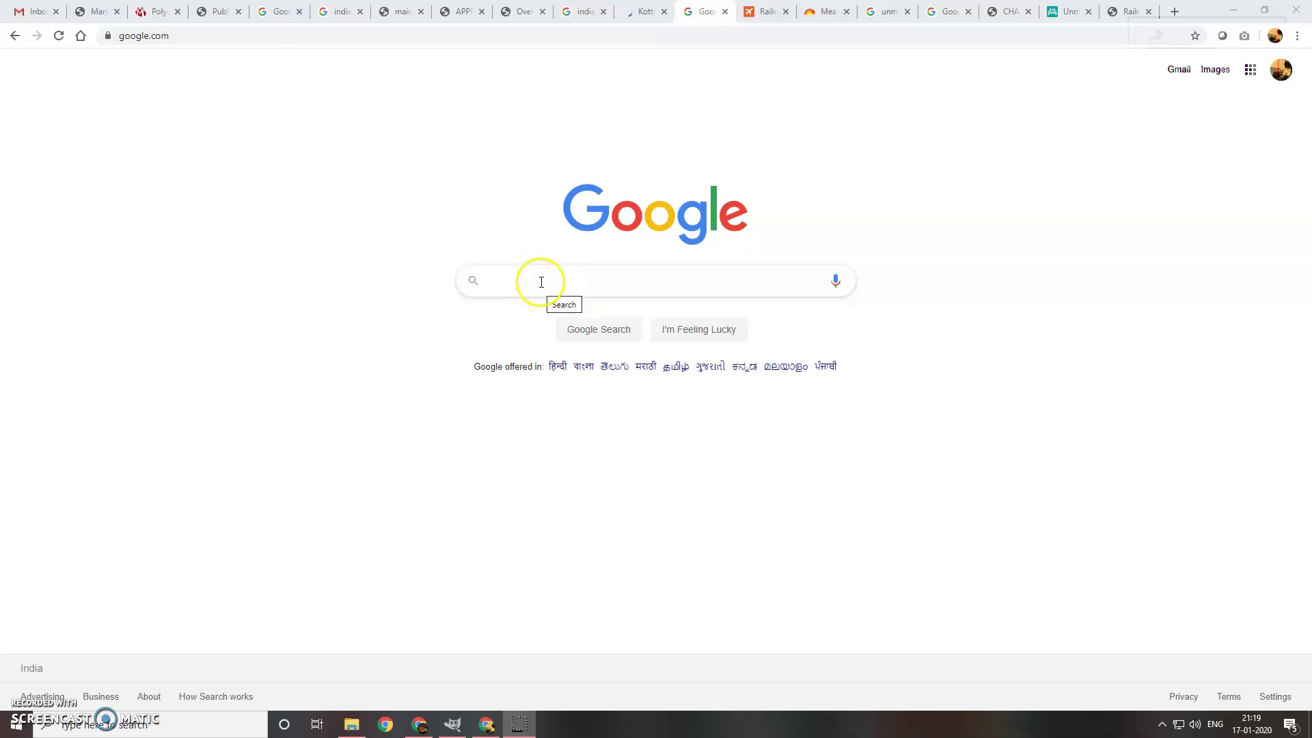
- Search Google for 'indian railways level' and save a capture of the WL whistle sign as Whistle-English
{"action": "left_click", "coordinate": [541, 283]}
{"action": "type", "text": "indian rail"}
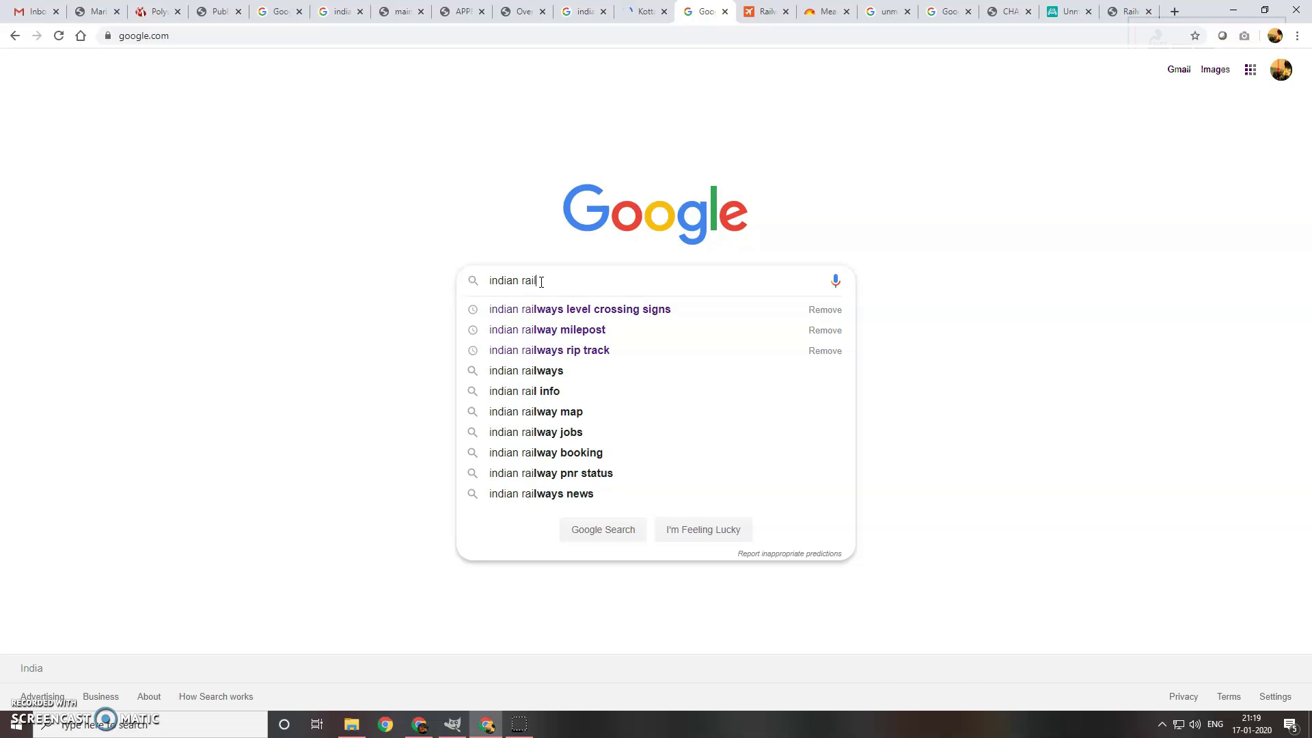
{"action": "type", "text": "ways level"}
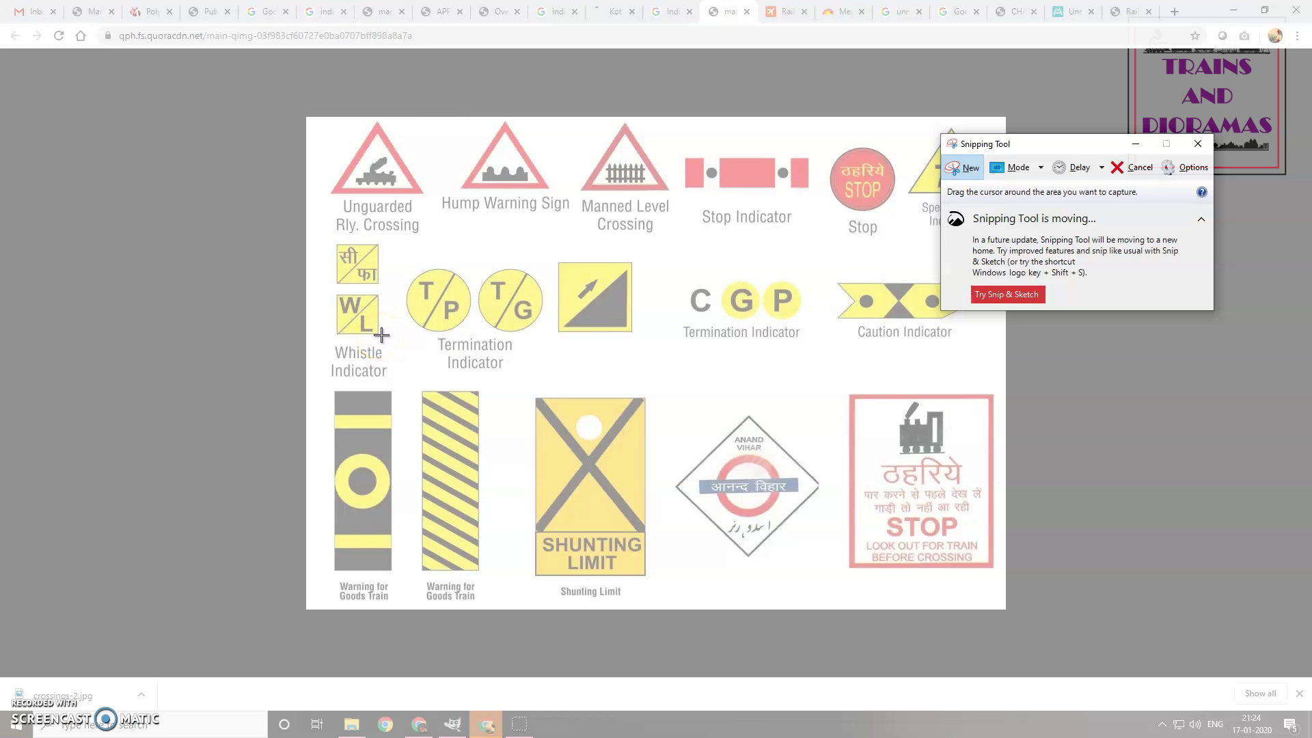
{"action": "left_click_drag", "start_coordinate": [379, 335], "coordinate": [335, 295]}
{"action": "left_click", "coordinate": [282, 193]}
{"action": "left_click", "coordinate": [307, 226]}
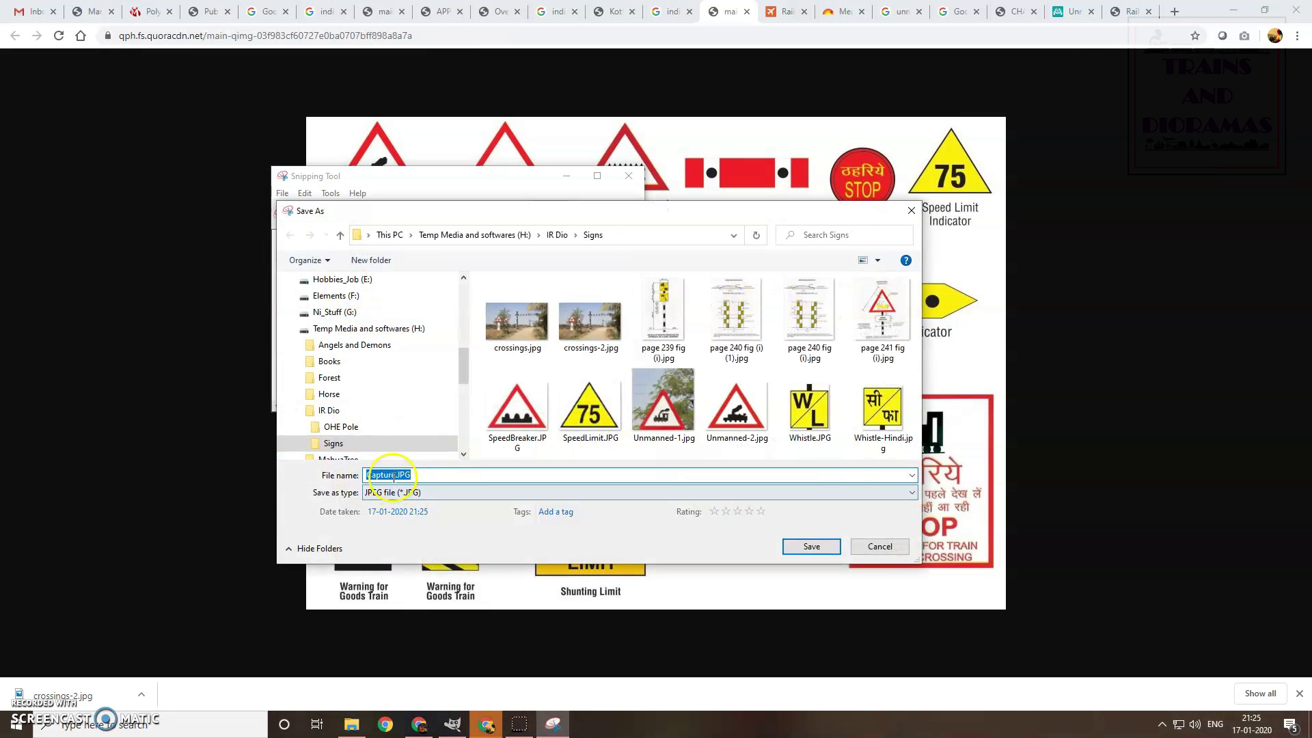
{"action": "type", "text": "Whistle-English"}
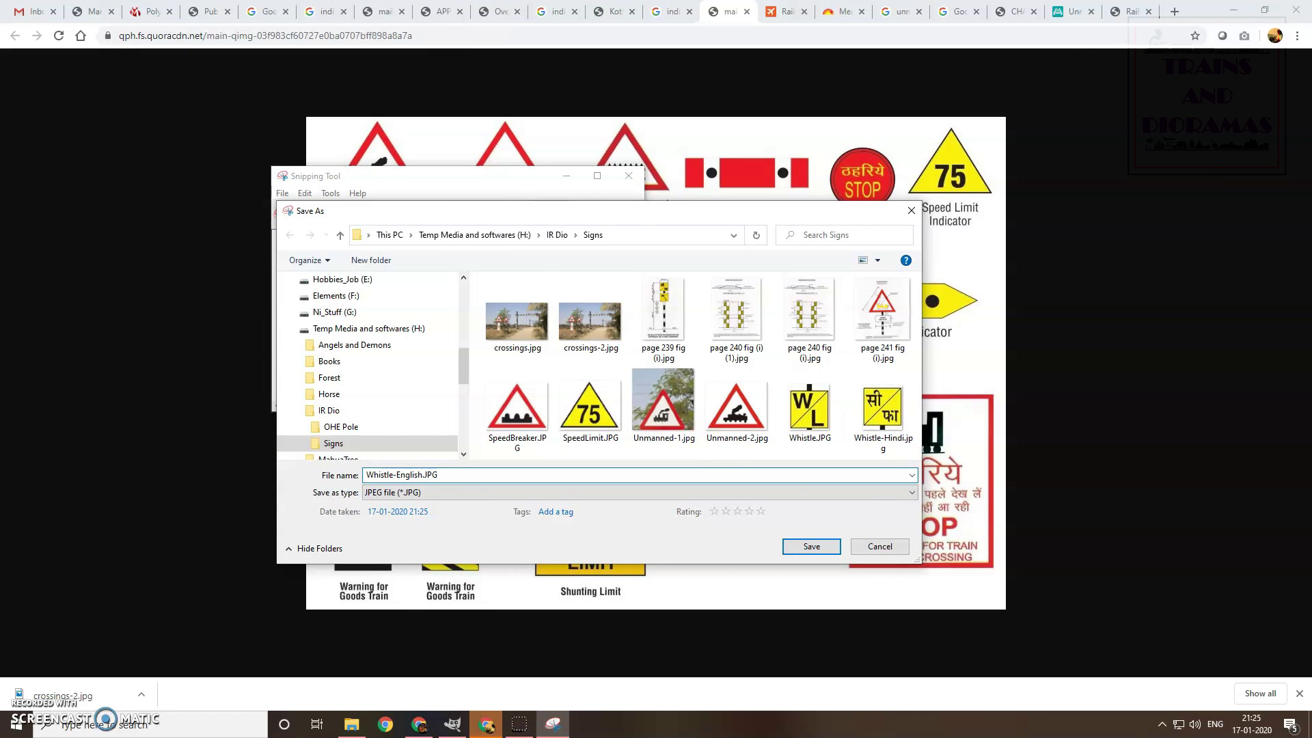
{"action": "key", "text": "Return"}
- Capture the Hindi सी फा whistle sign and save it as Whistle-Hindi
{"action": "key", "text": "ctrl+n"}
{"action": "left_click_drag", "start_coordinate": [379, 284], "coordinate": [335, 245]}
{"action": "key", "text": "ctrl+s"}
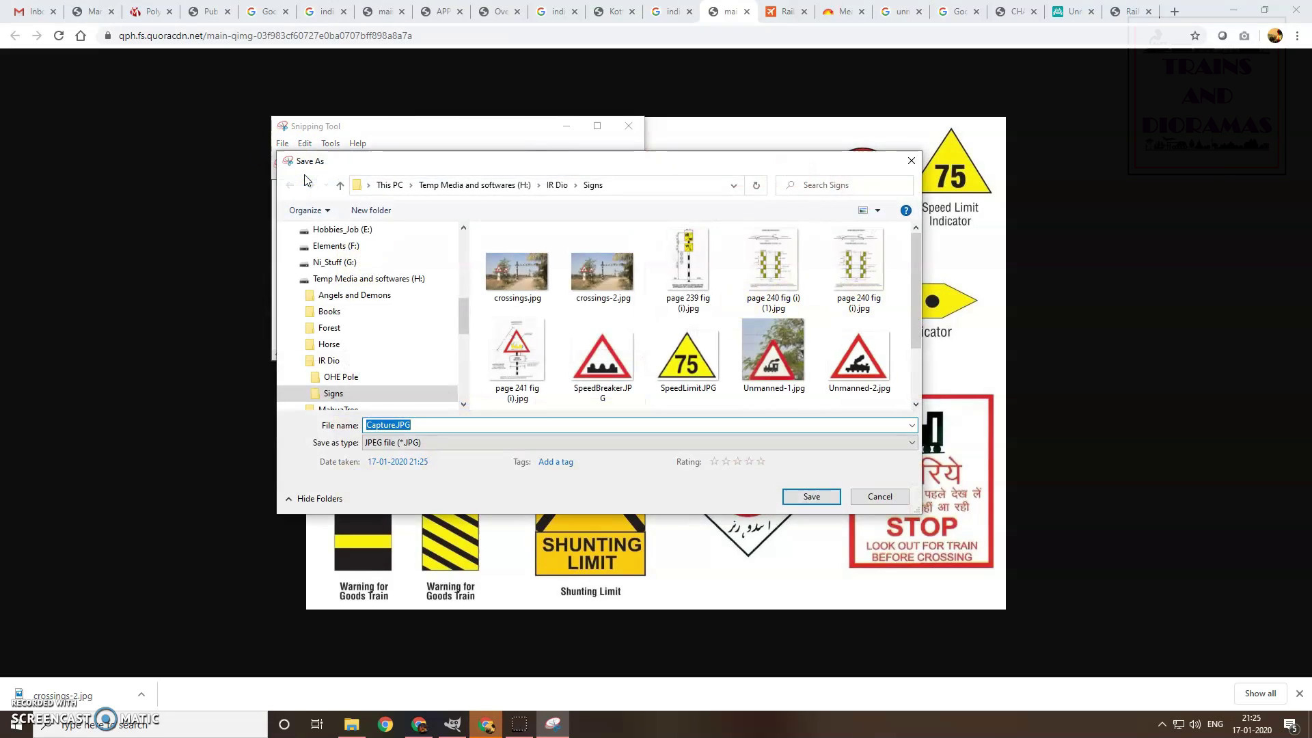
{"action": "type", "text": "Whistle-Hindi"}
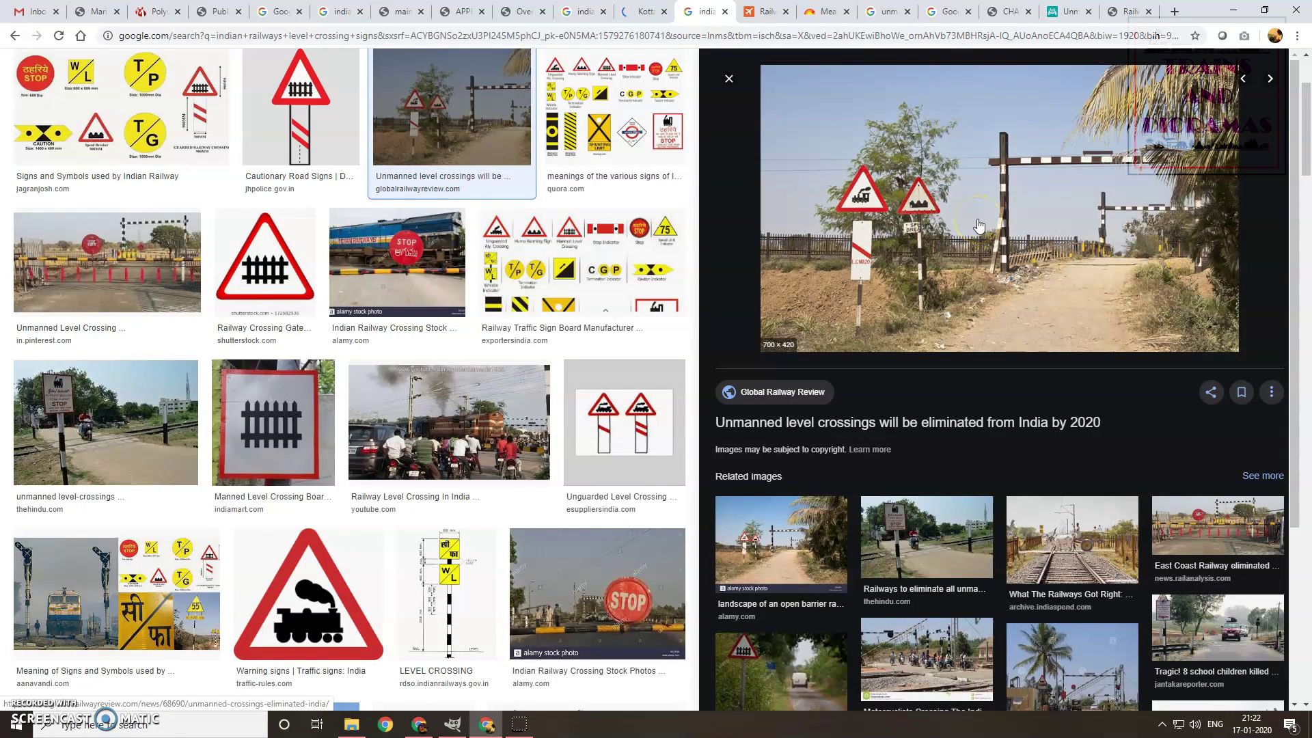
- Save the unmanned level-crossing preview photo, then snip the hump warning sign for saving
{"action": "right_click", "coordinate": [978, 224]}
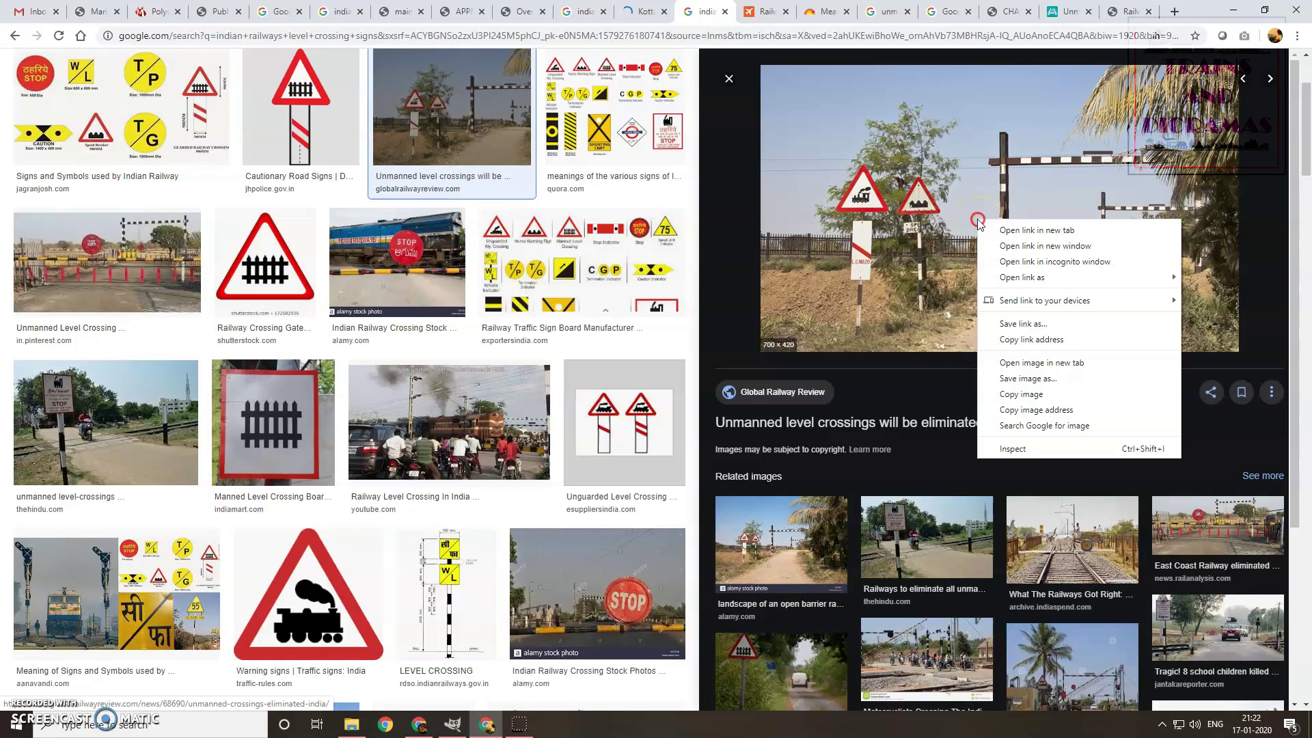
{"action": "left_click", "coordinate": [1035, 381]}
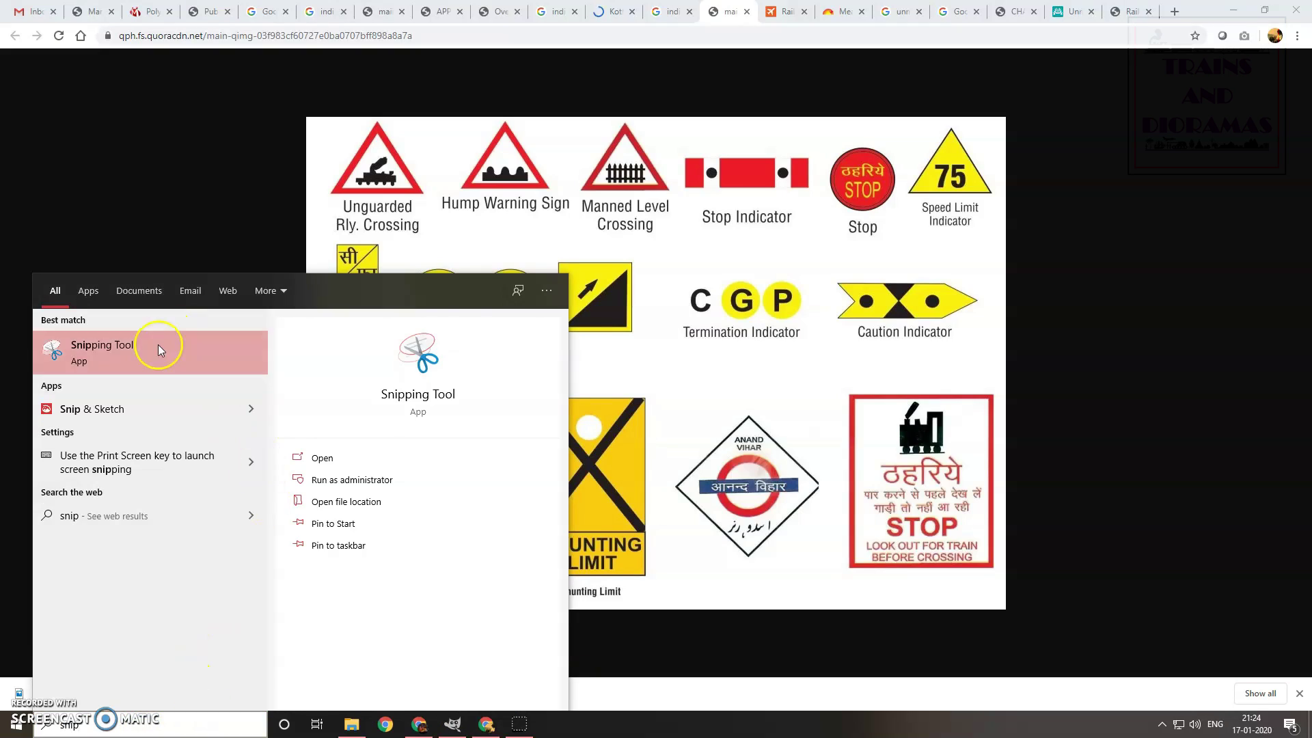
{"action": "left_click", "coordinate": [159, 350]}
{"action": "left_click_drag", "start_coordinate": [673, 134], "coordinate": [1046, 135]}
{"action": "left_click", "coordinate": [957, 166]}
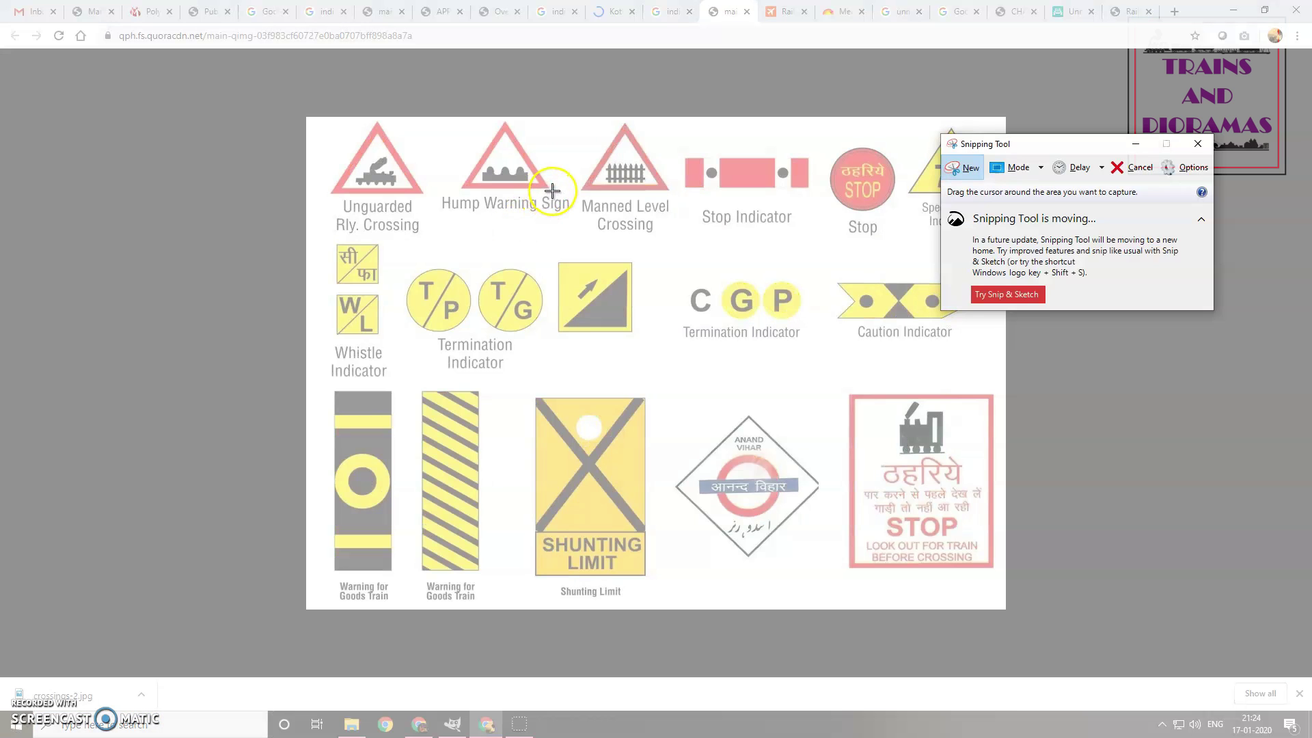
{"action": "left_click_drag", "start_coordinate": [551, 189], "coordinate": [458, 120]}
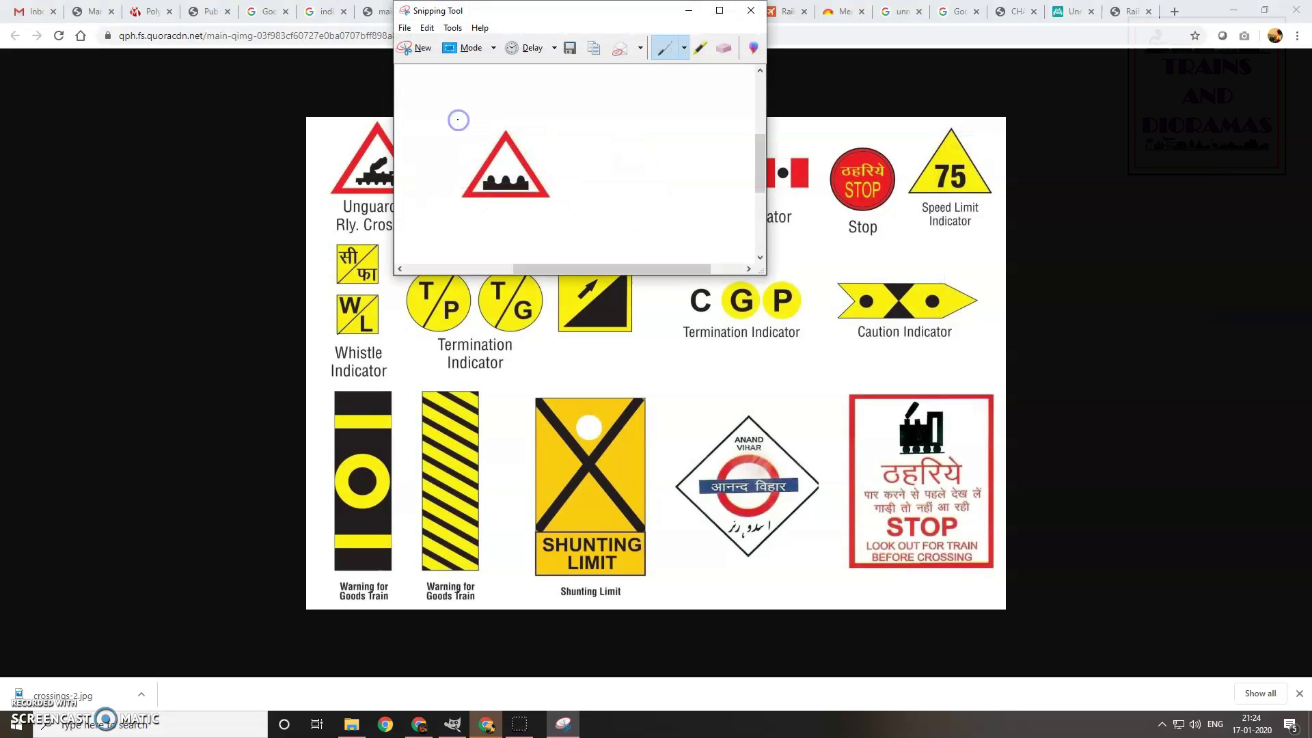
{"action": "left_click", "coordinate": [405, 27]}
{"action": "left_click", "coordinate": [428, 59]}
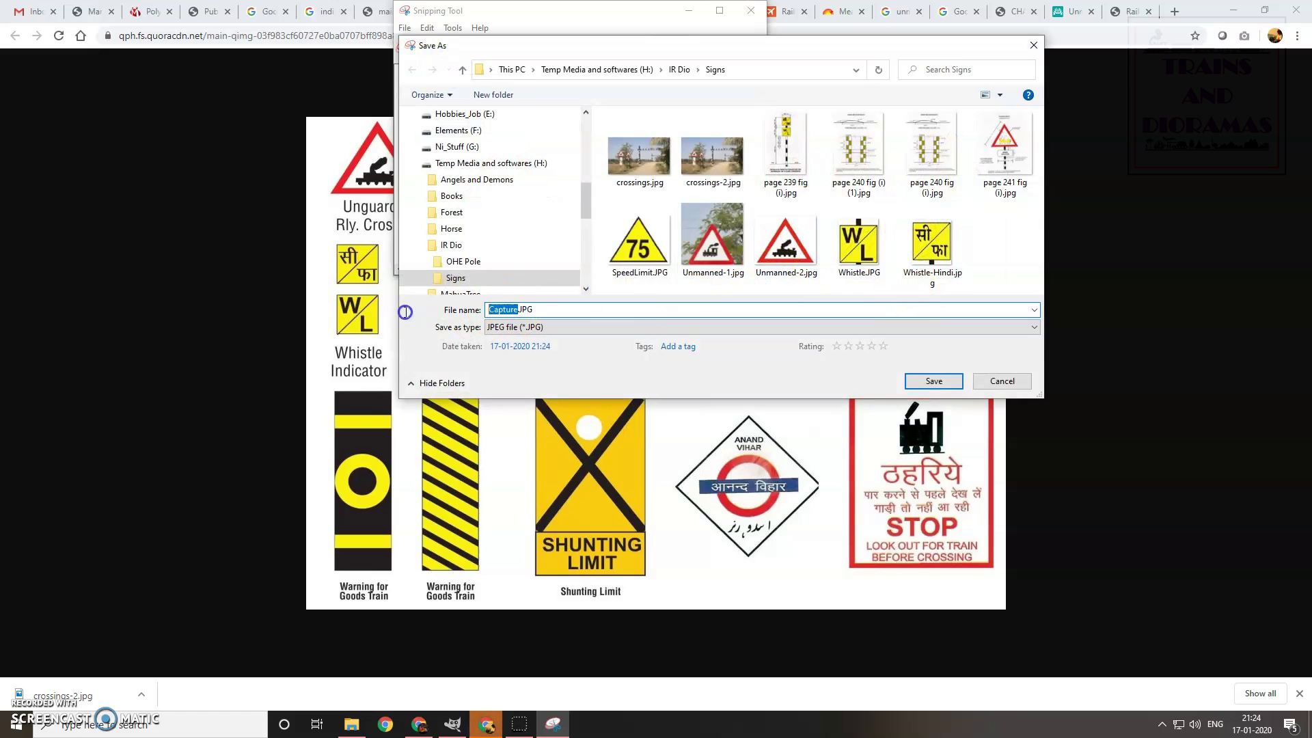
- Name the hump capture SpeedBreaker and open the sign images from the Signs folder
{"action": "type", "text": "SpeedBreaker"}
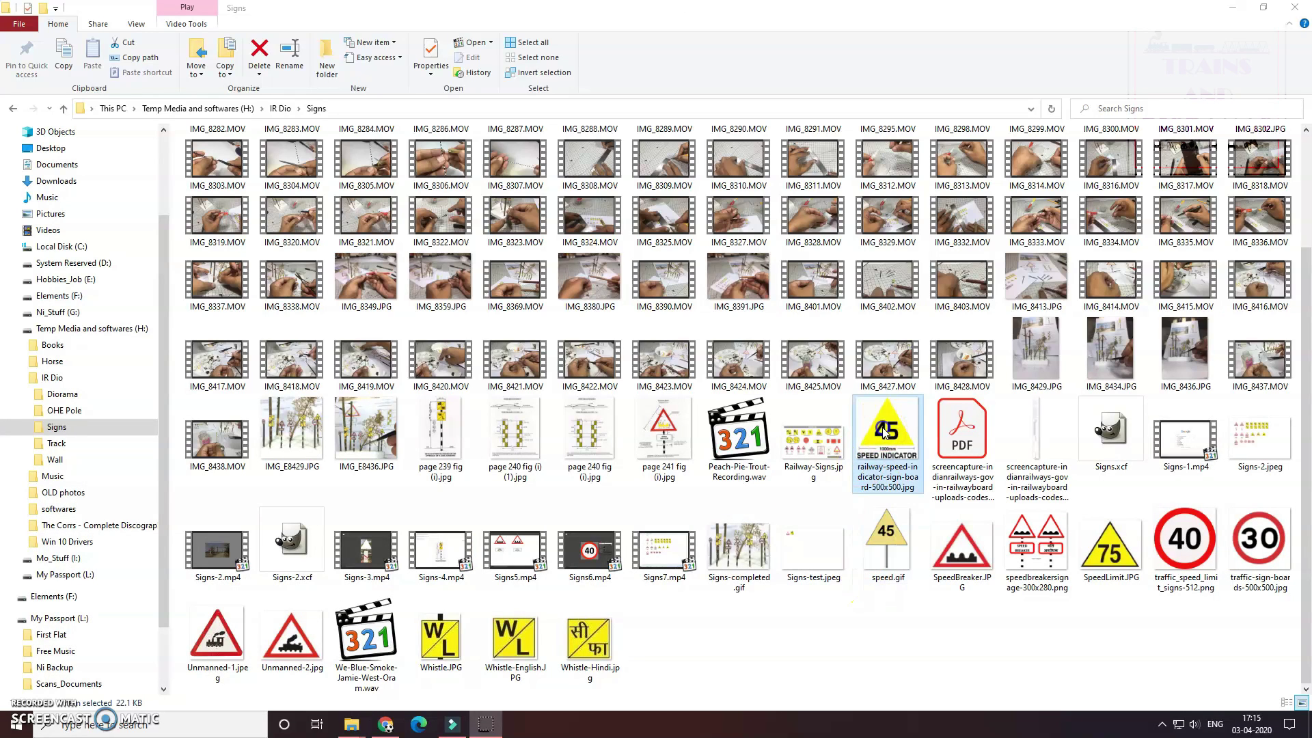
{"action": "left_click", "coordinate": [878, 570]}
{"action": "left_click", "coordinate": [1111, 547]}
{"action": "left_click", "coordinate": [1264, 554]}
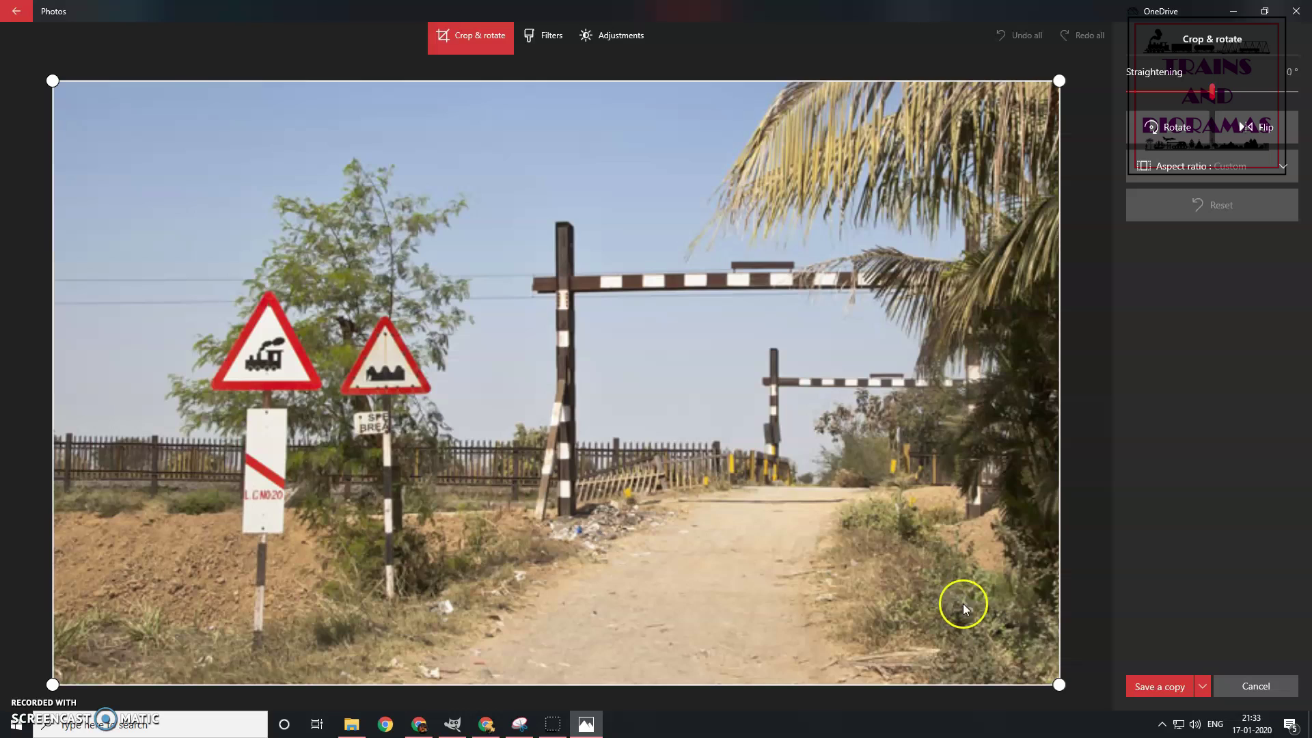
- Crop the level-crossing photo to the locomotive warning sign, then view the page 241 speed-breaker drawing
{"action": "left_click_drag", "start_coordinate": [1060, 682], "coordinate": [336, 663]}
{"action": "left_click_drag", "start_coordinate": [410, 79], "coordinate": [574, 292]}
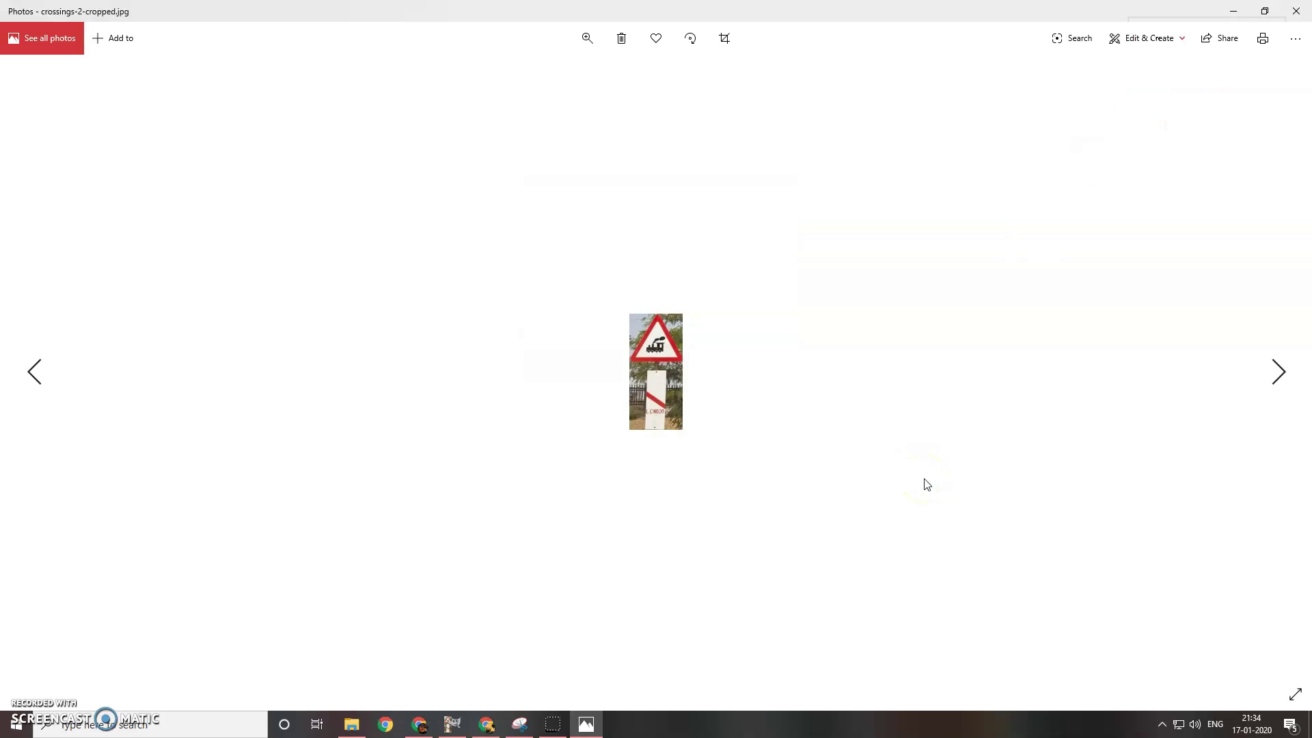
{"action": "key", "text": "Right"}
{"action": "key", "text": "Right"}
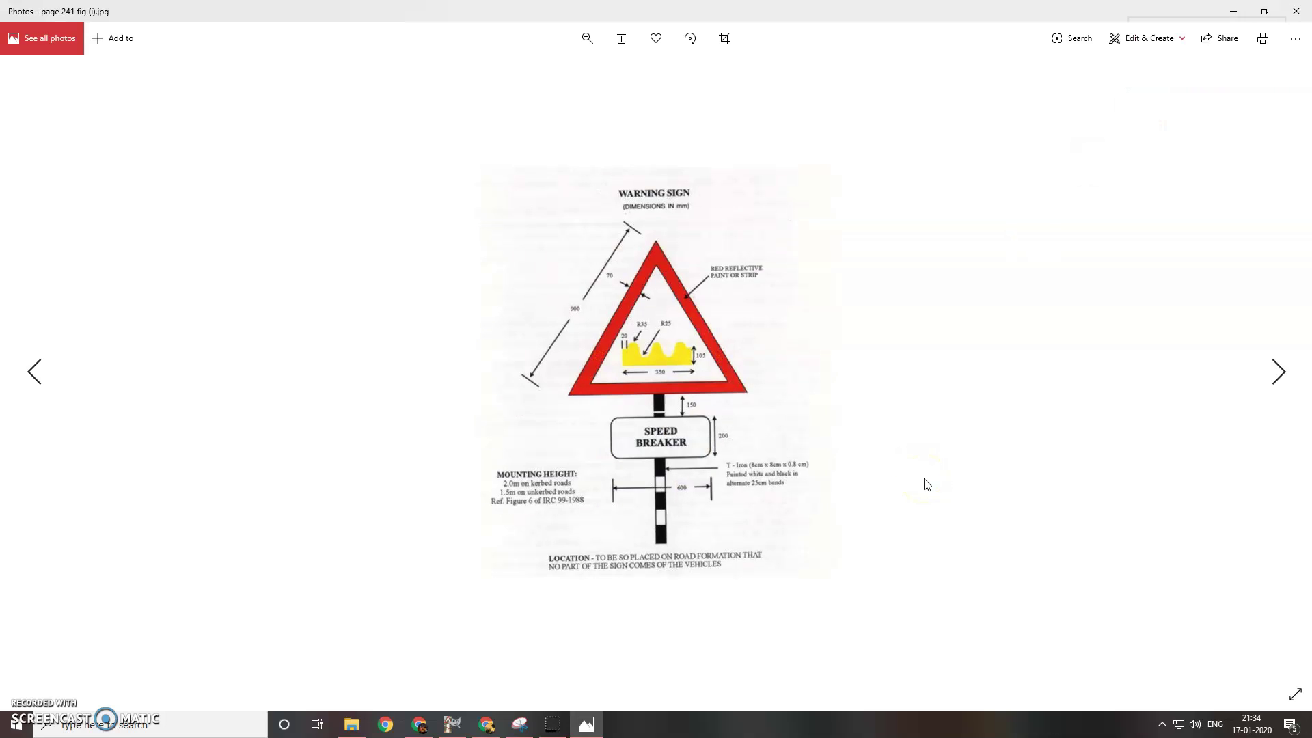
{"action": "left_click", "coordinate": [1111, 243]}
- Calculate 900 / 87 (about 10.34) in Calculator for the sign's HO-scale size
{"action": "key", "text": "XF86Calculator"}
{"action": "type", "text": "900"}
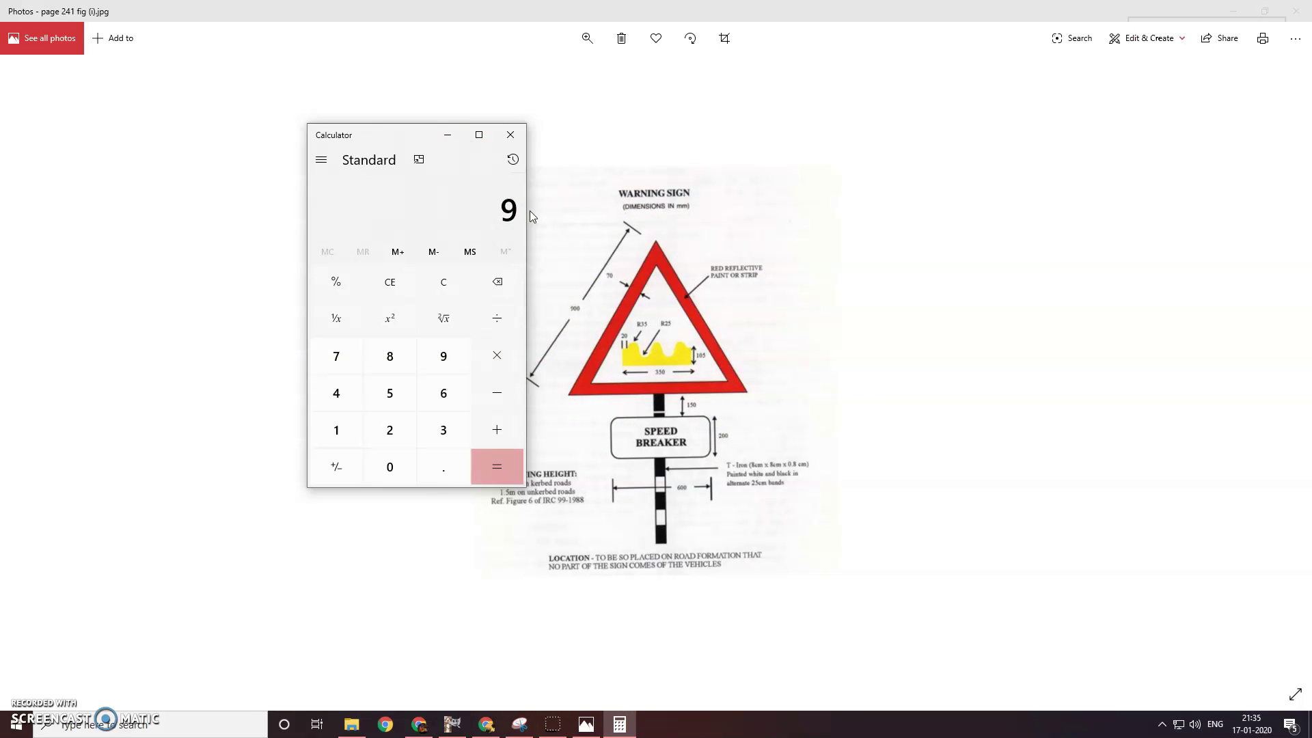
{"action": "type", "text": "/87"}
{"action": "key", "text": "Return"}
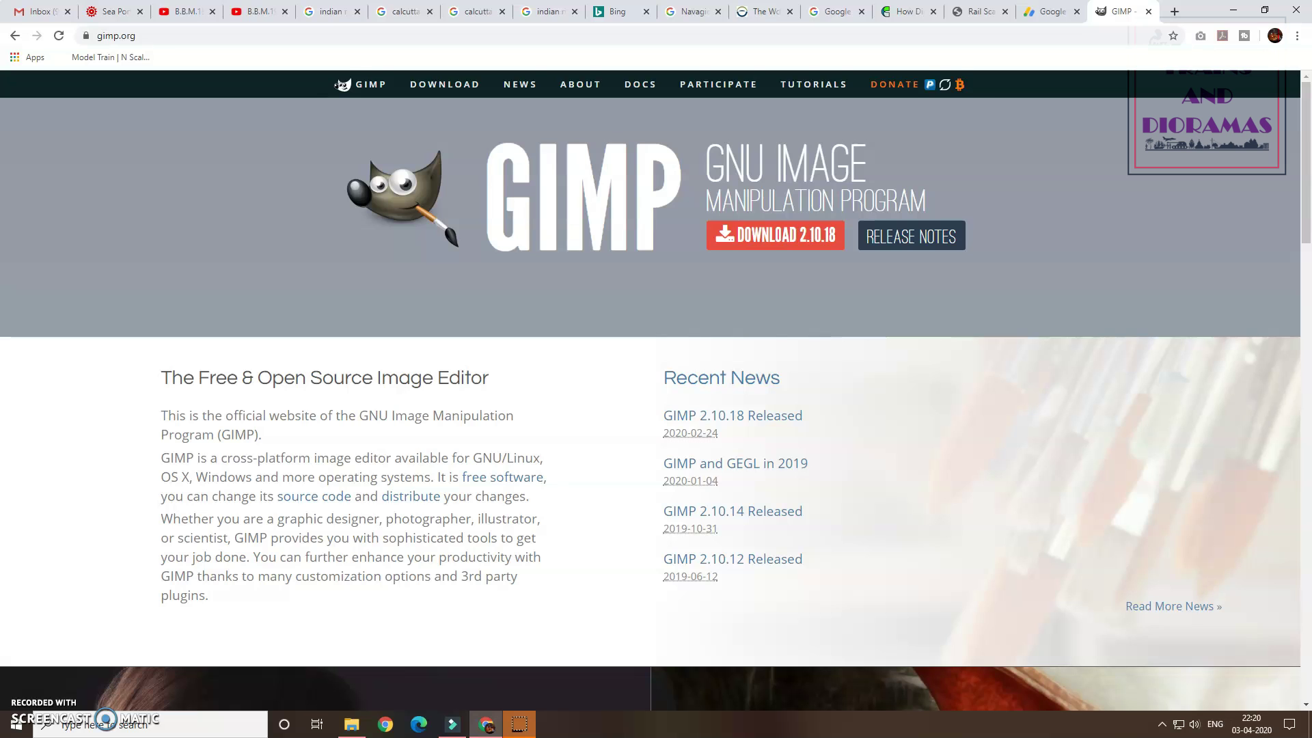
{"action": "scroll", "coordinate": [656, 390], "scroll_direction": "down", "scroll_amount": 1}
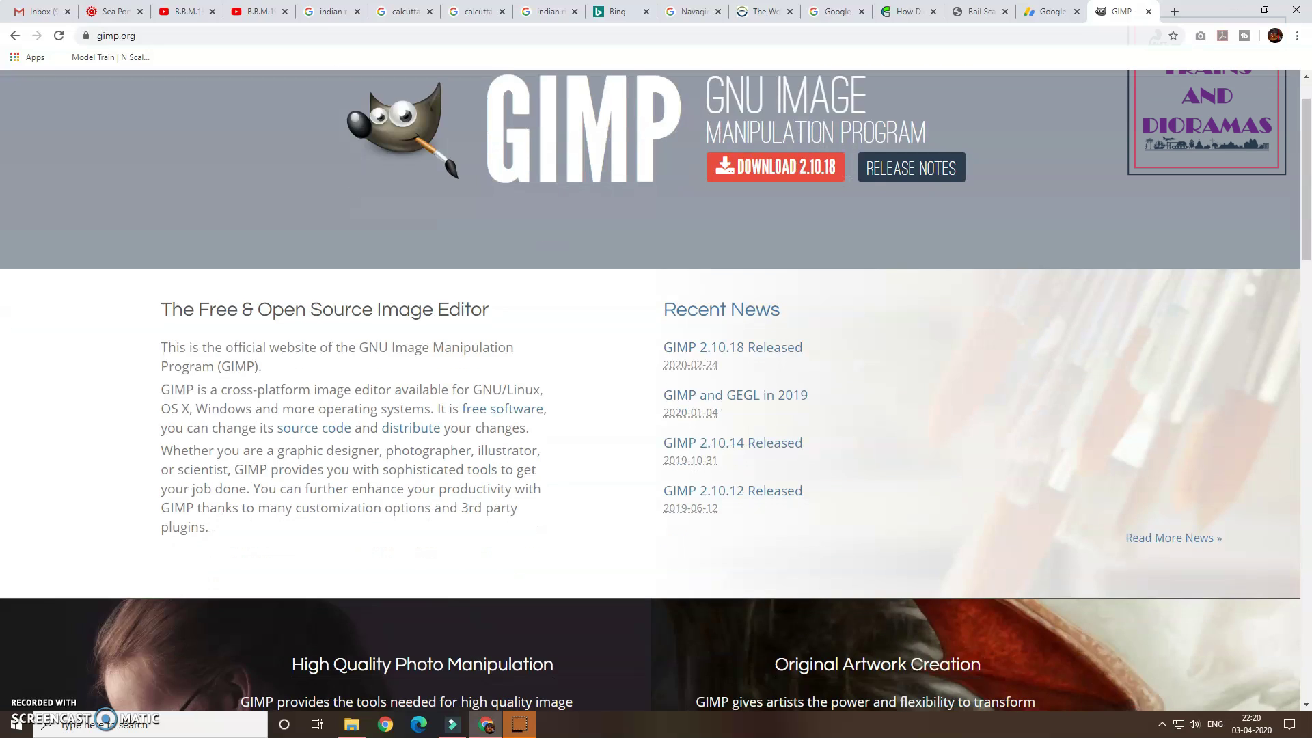
{"action": "scroll", "coordinate": [656, 389], "scroll_direction": "down", "scroll_amount": 1}
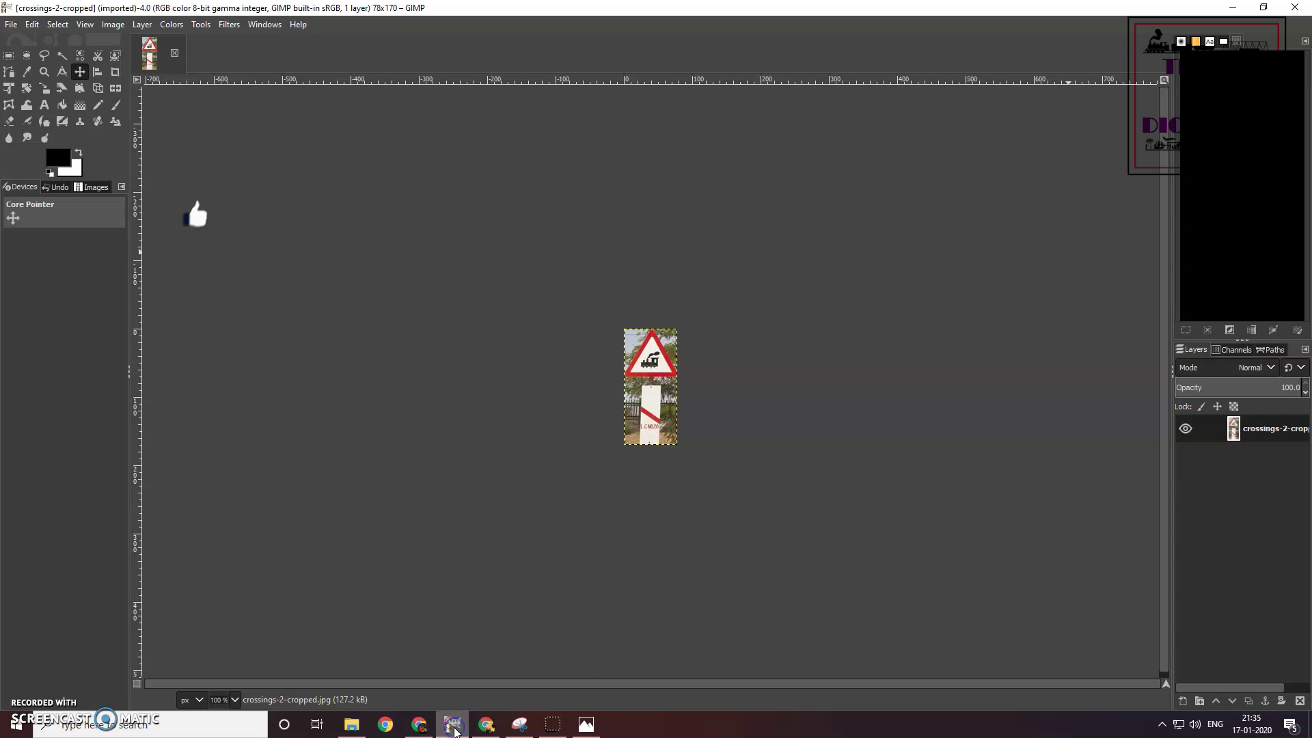
- Zoom the cropped crossing photo to 400%
{"action": "left_click", "coordinate": [234, 697]}
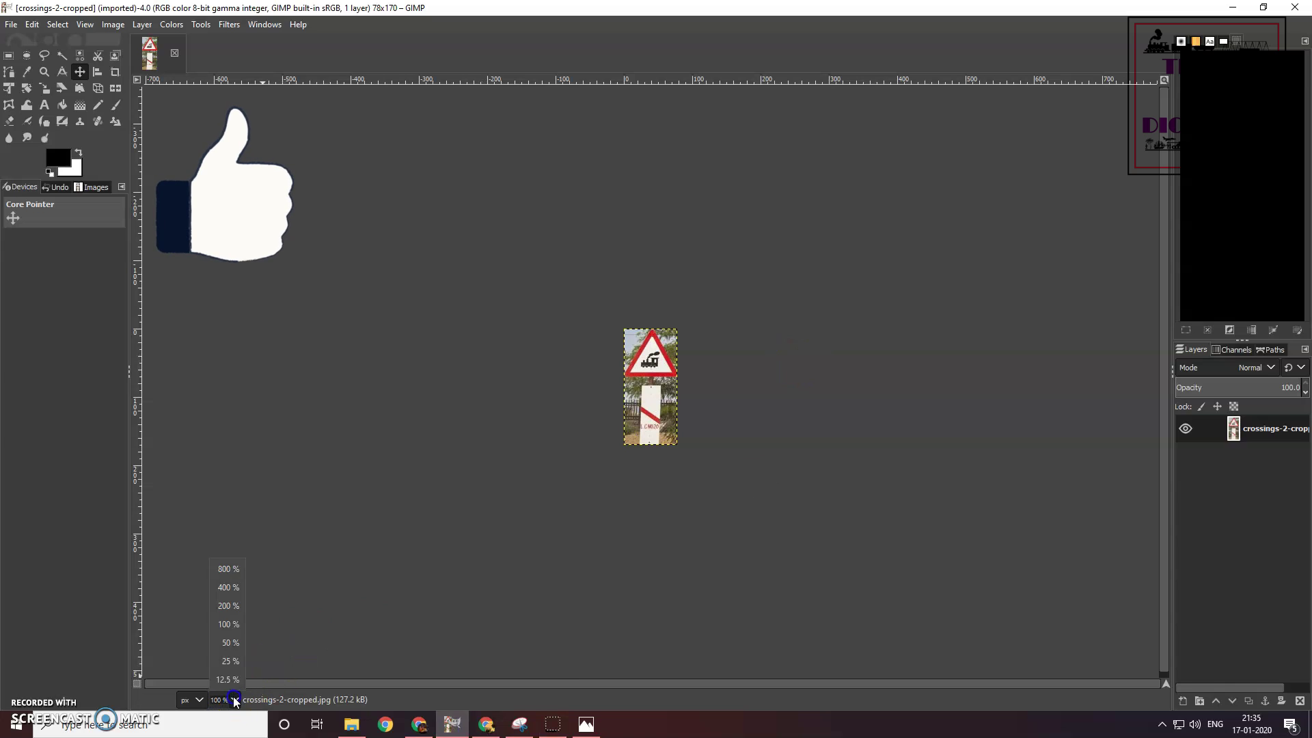
{"action": "left_click", "coordinate": [227, 589]}
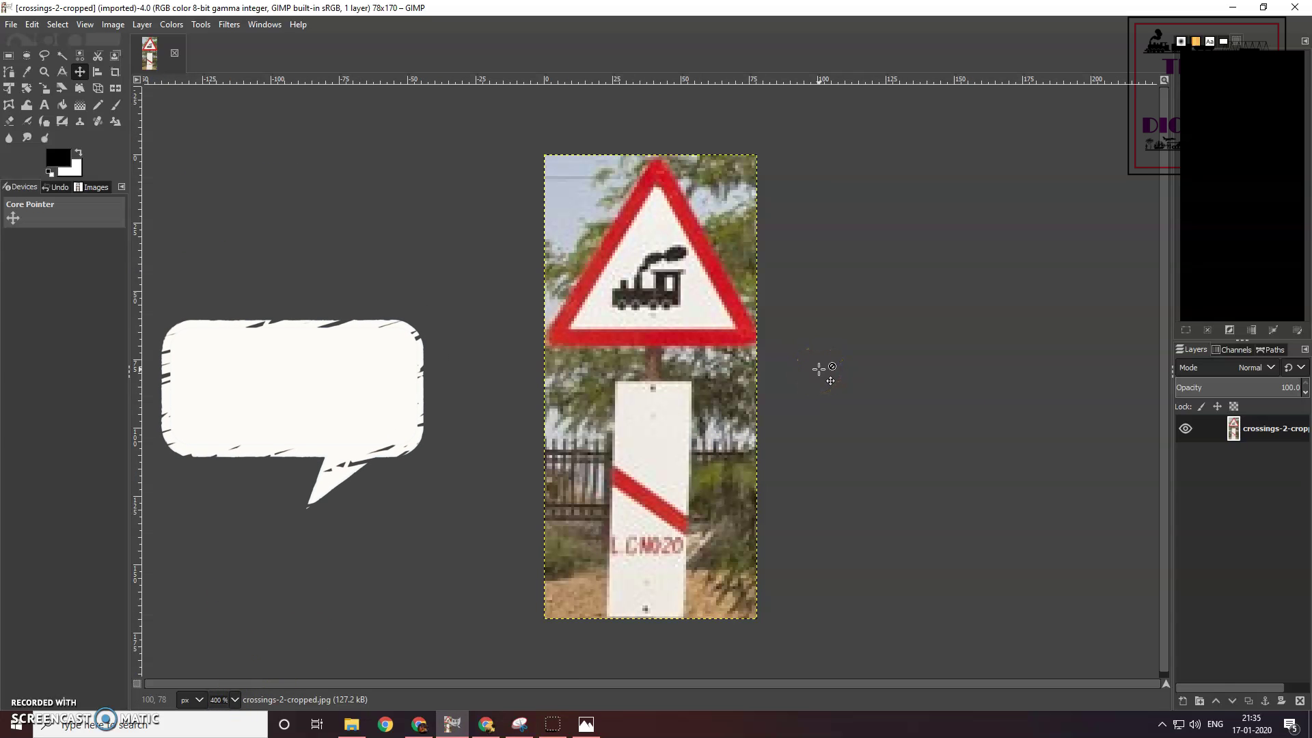
{"action": "left_click", "coordinate": [540, 265]}
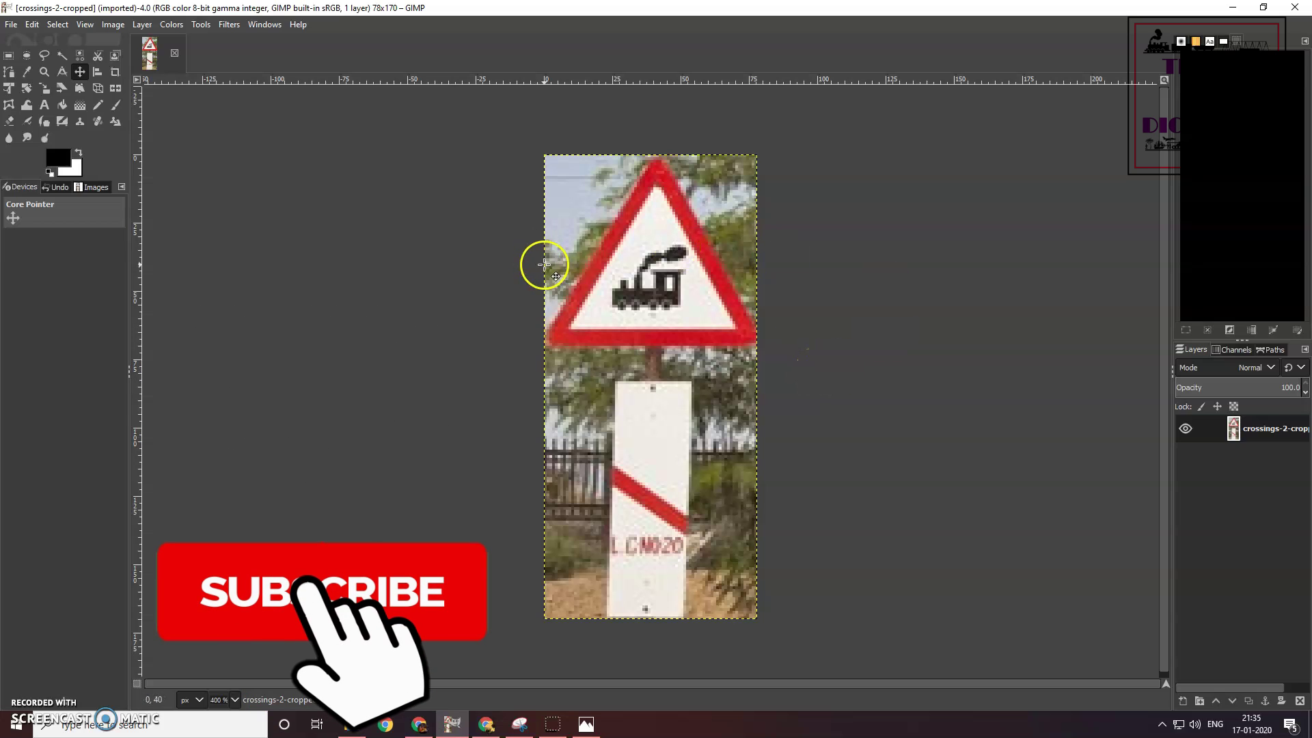
{"action": "left_click", "coordinate": [395, 209]}
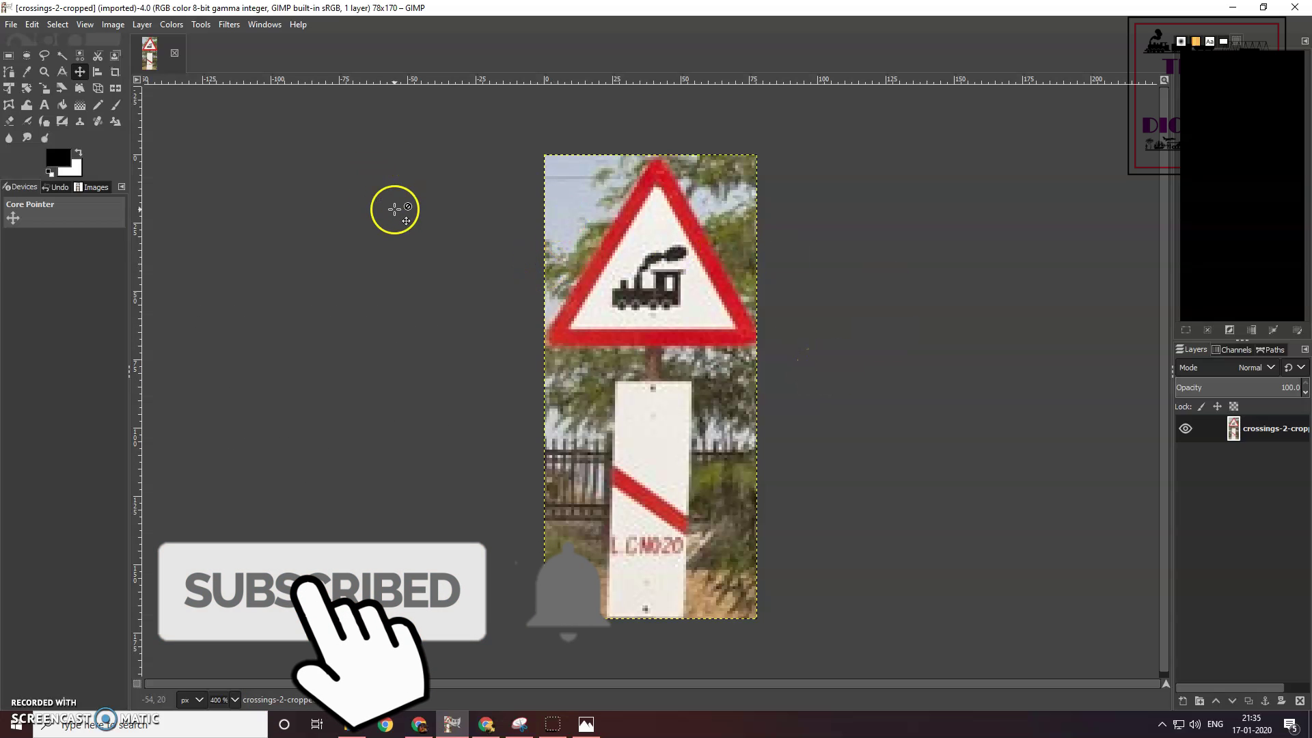
- Trace a freehand selection around the triangular warning sign, closing it at the apex
{"action": "left_click", "coordinate": [44, 56]}
{"action": "left_click", "coordinate": [643, 144]}
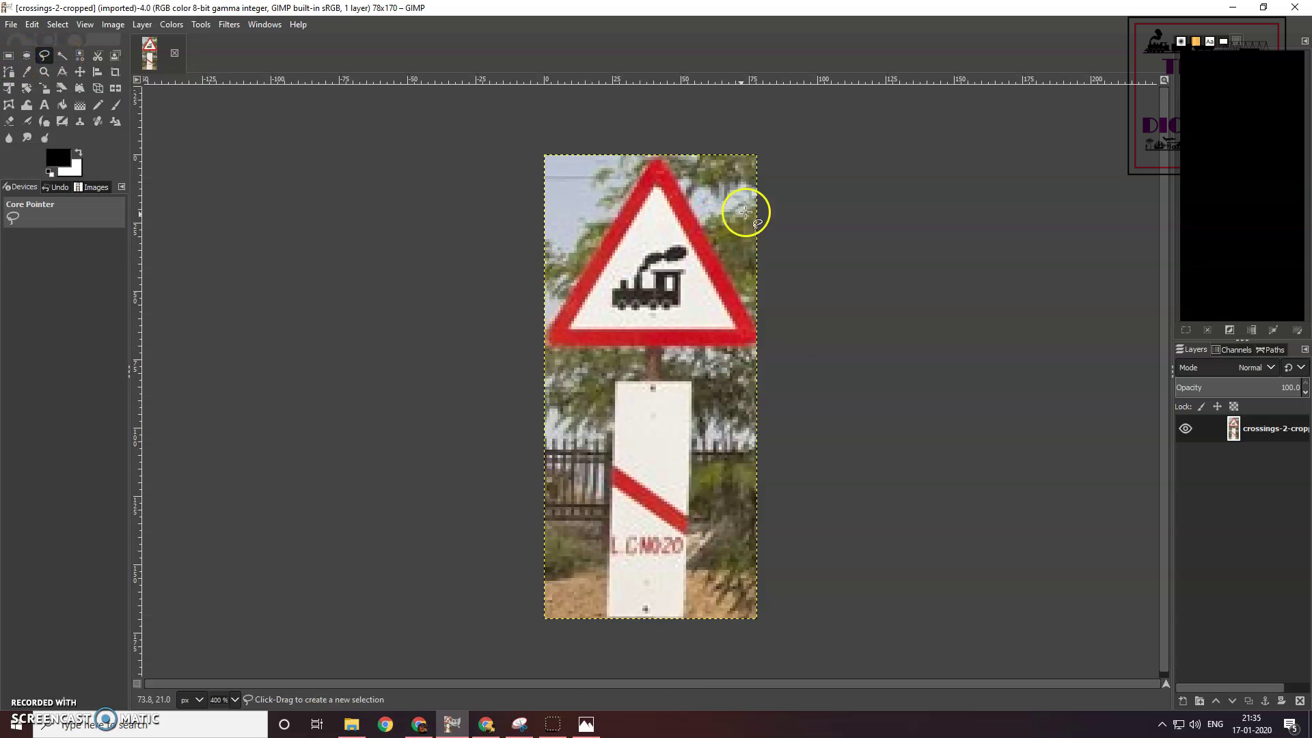
{"action": "left_click", "coordinate": [550, 338]}
{"action": "left_click", "coordinate": [751, 346]}
{"action": "left_click", "coordinate": [754, 341]}
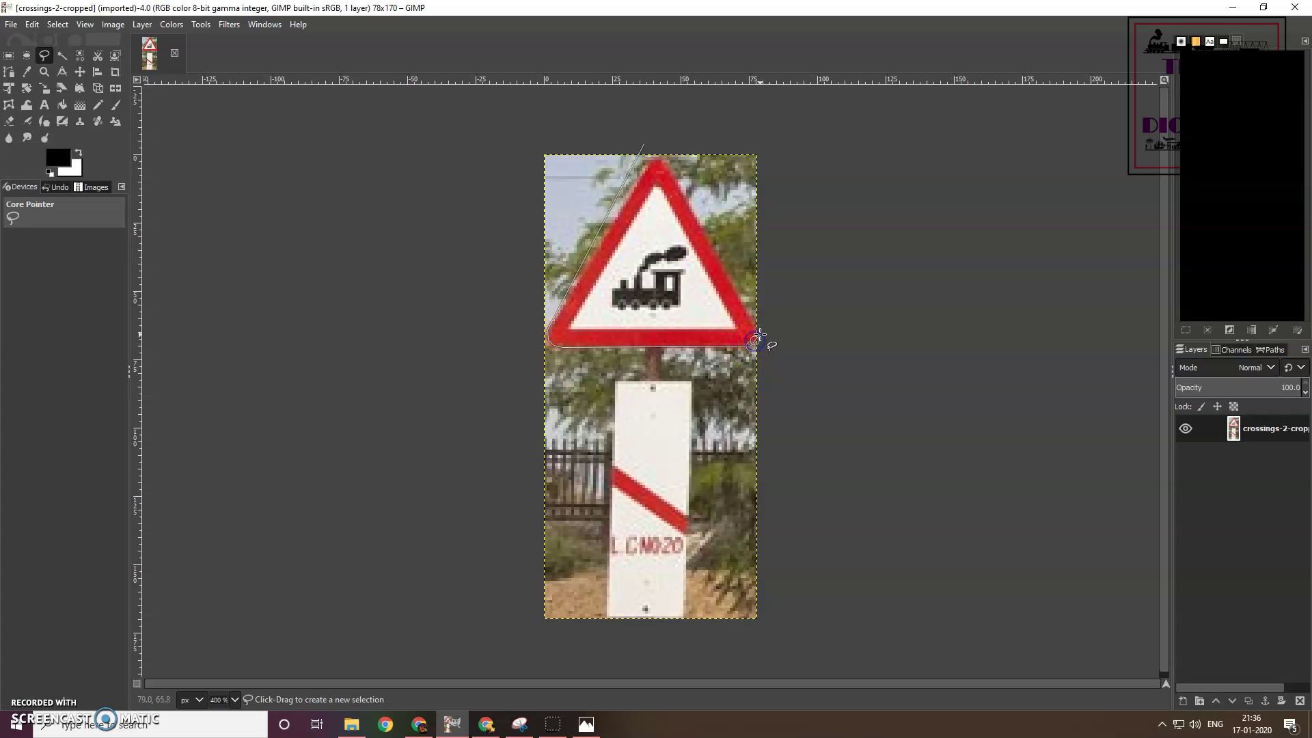
{"action": "left_click_drag", "start_coordinate": [600, 166], "coordinate": [654, 161]}
{"action": "right_click", "coordinate": [654, 162]}
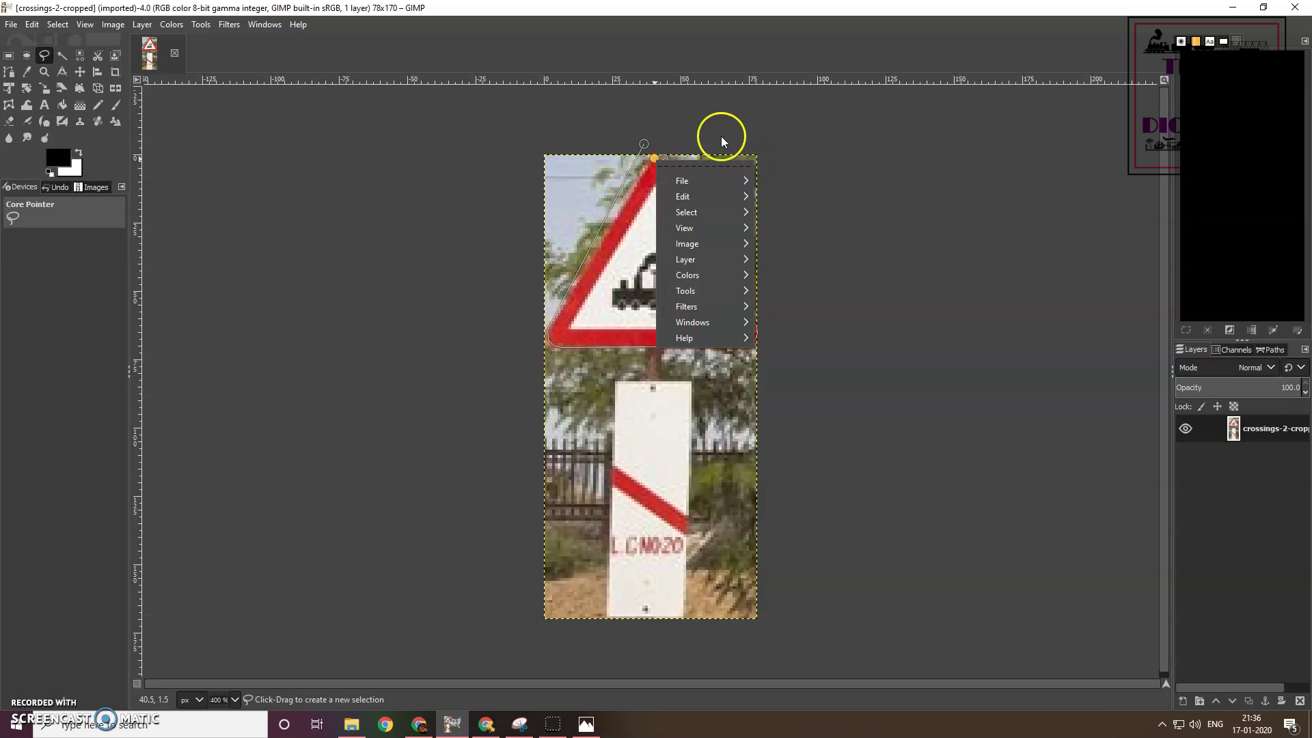
{"action": "left_click", "coordinate": [643, 142]}
{"action": "left_click_drag", "start_coordinate": [645, 150], "coordinate": [653, 157]}
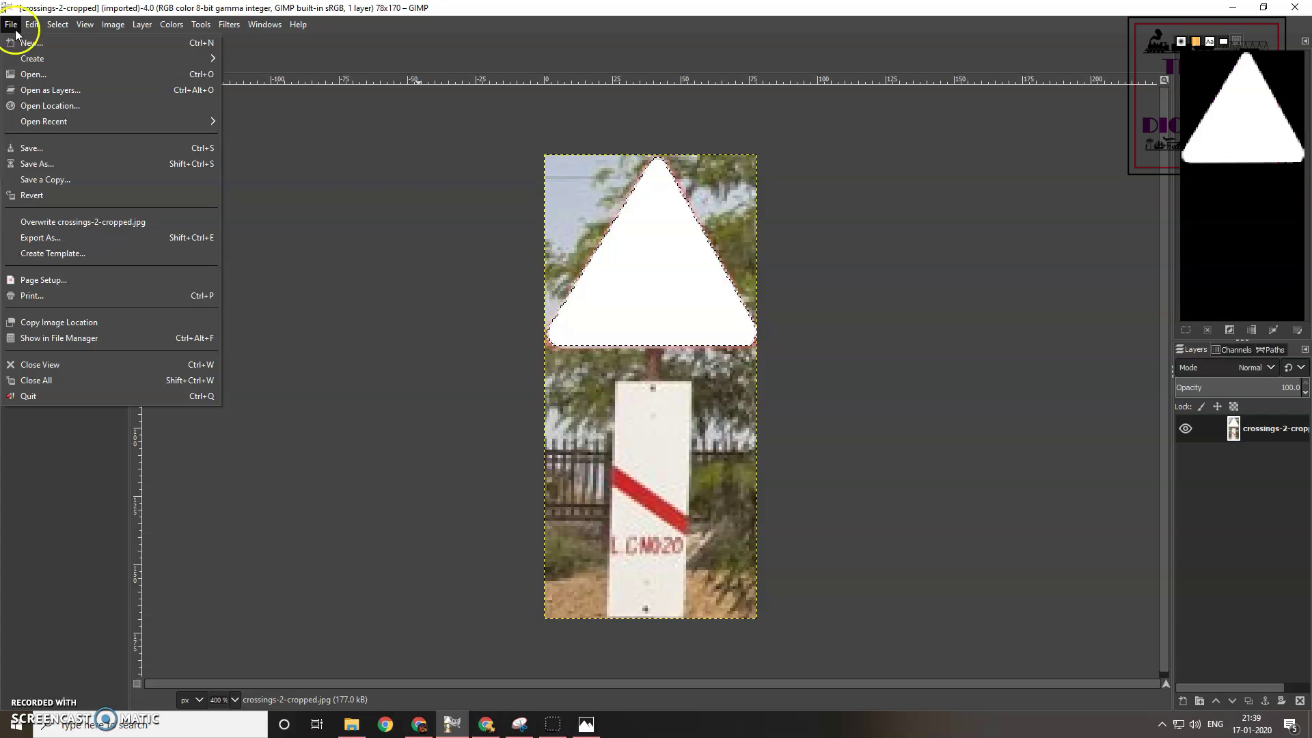
- Create a new white 20.64 × 20.64 mm image (78×78 pixels) using millimetre units
{"action": "left_click", "coordinate": [34, 41]}
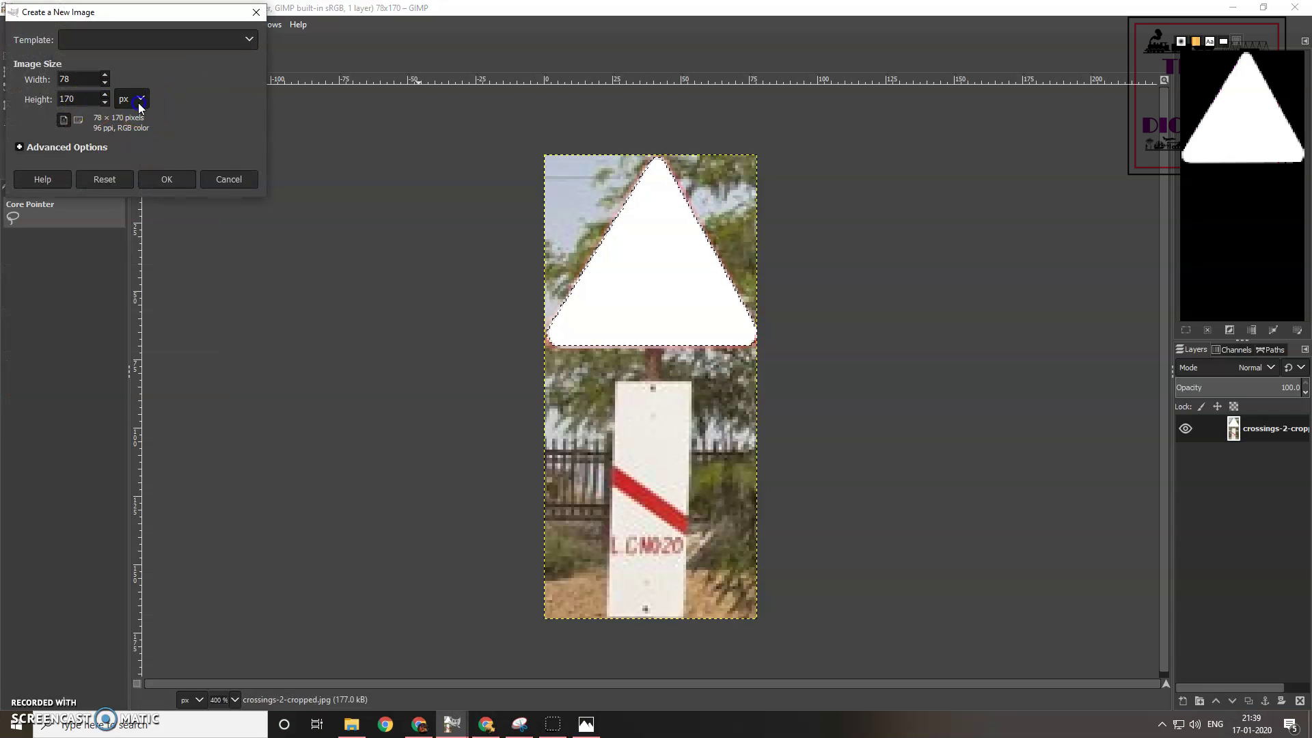
{"action": "left_click", "coordinate": [131, 98]}
{"action": "left_click", "coordinate": [136, 137]}
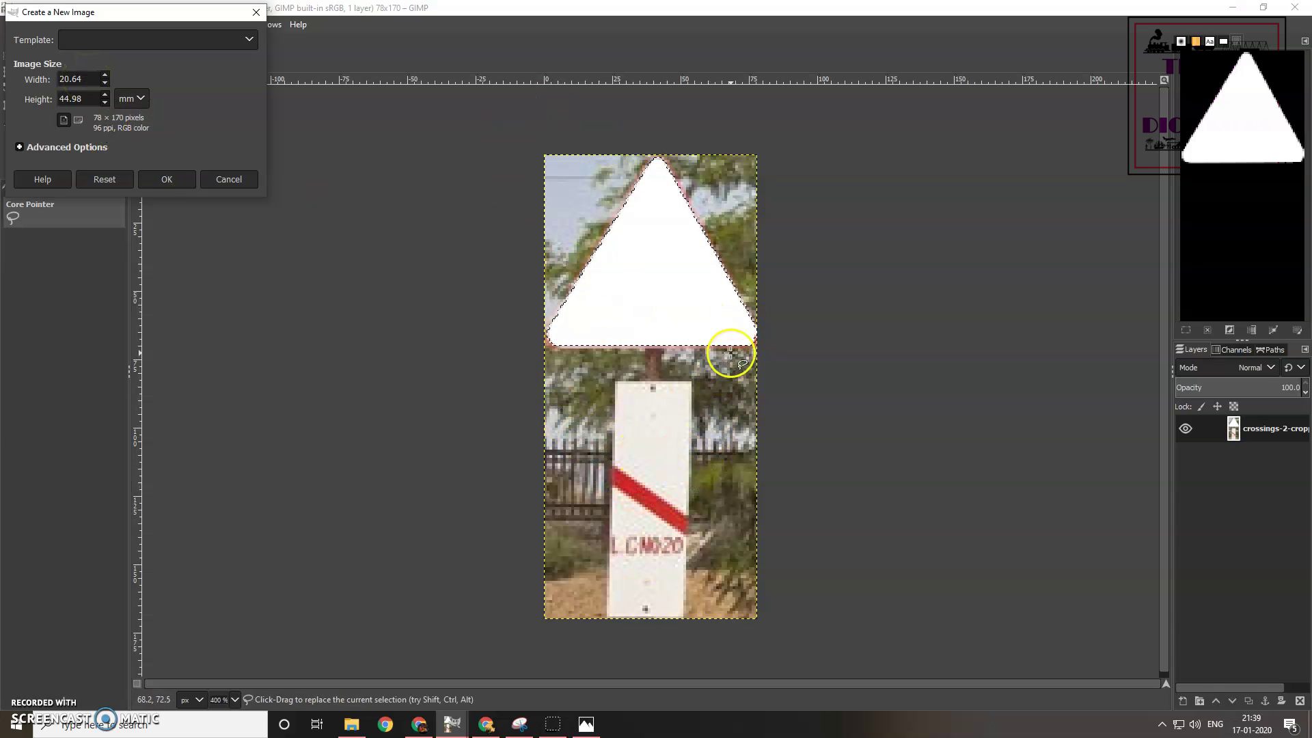
{"action": "left_click", "coordinate": [89, 78]}
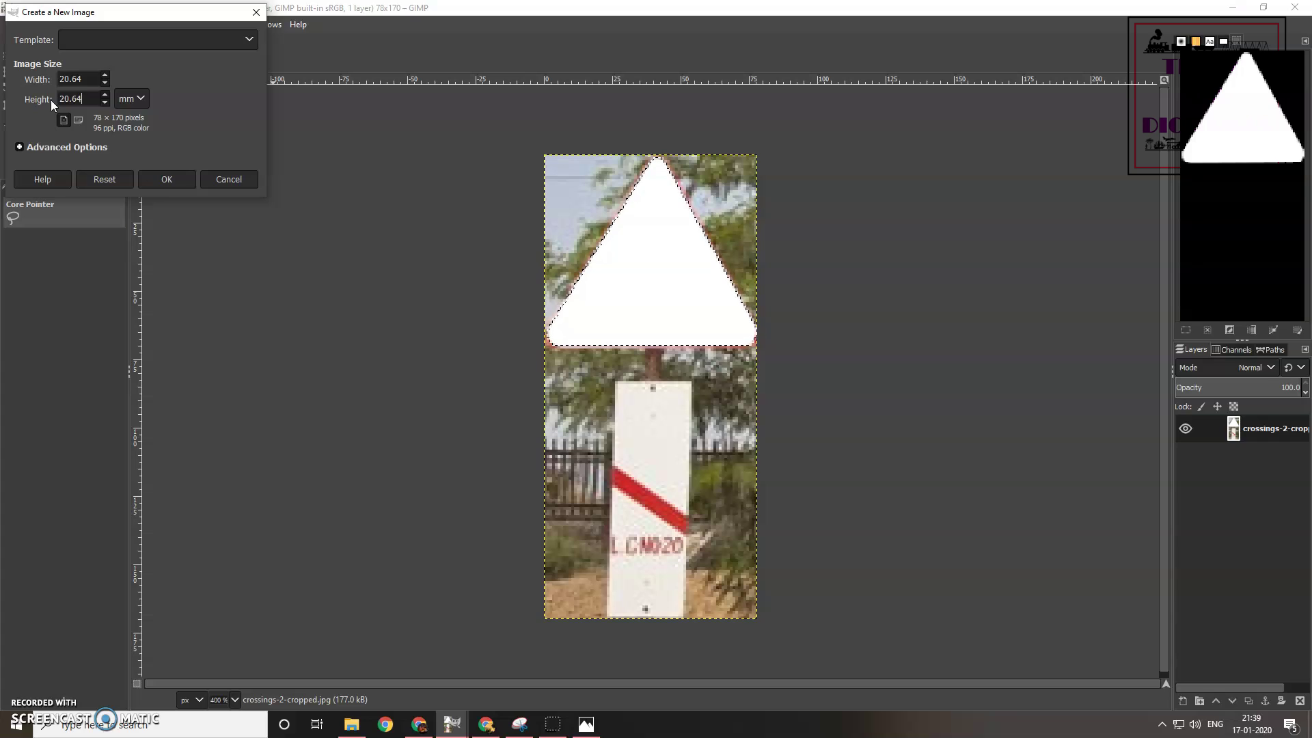
{"action": "left_click", "coordinate": [161, 177]}
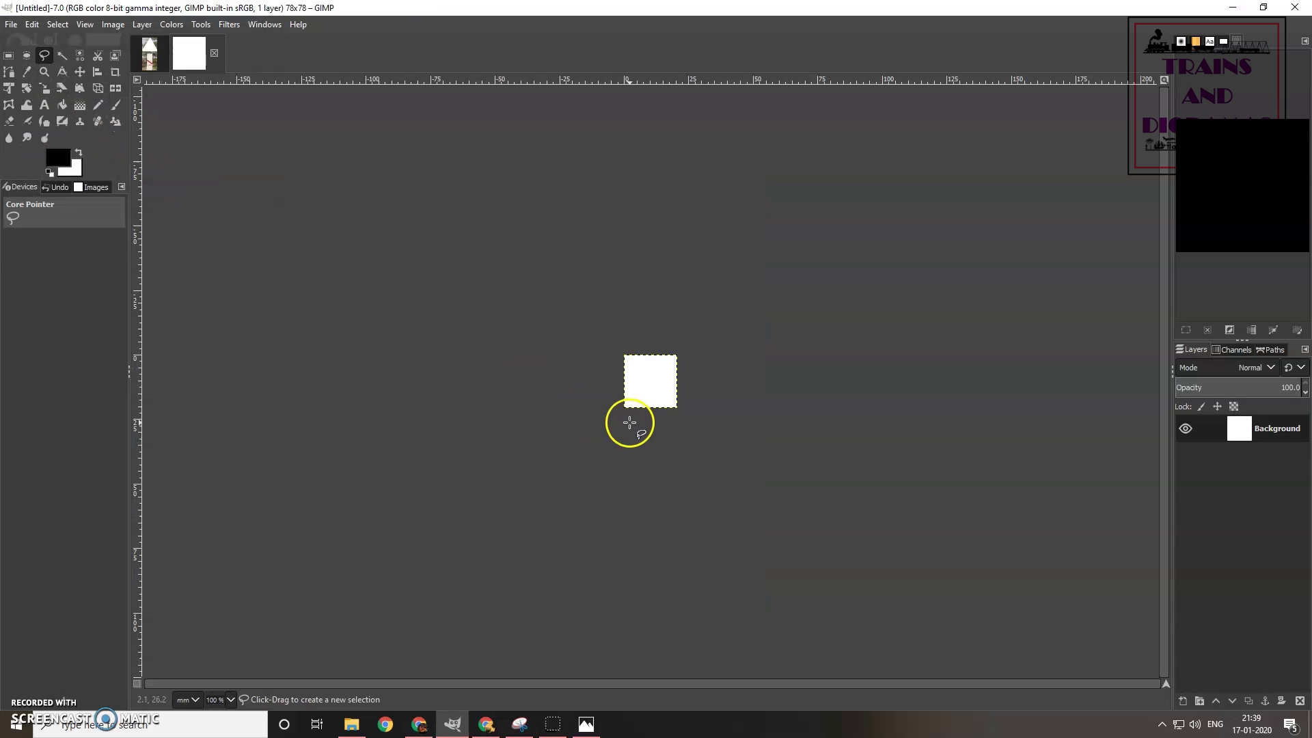
- Paste the red crossing sign onto the 78×78 canvas, zoom to 400% and anchor it
{"action": "key", "text": "ctrl+v"}
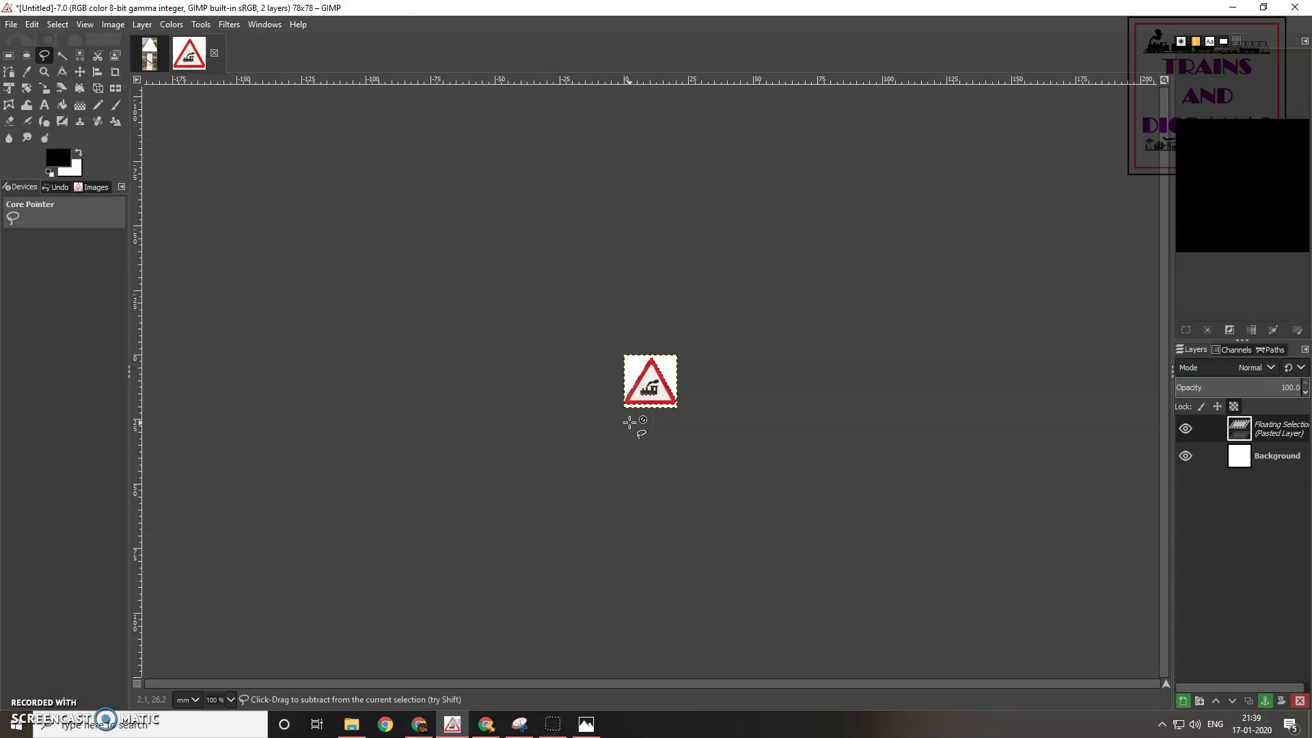
{"action": "left_click", "coordinate": [231, 700]}
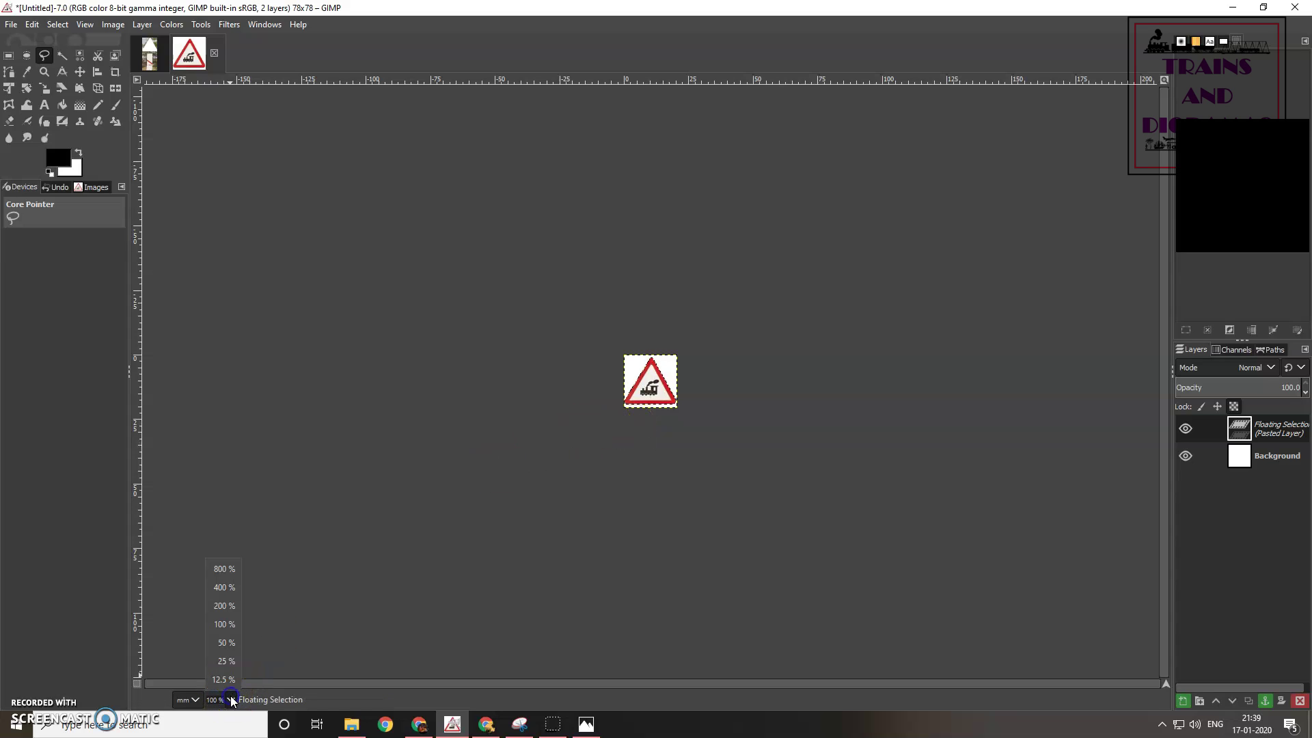
{"action": "left_click", "coordinate": [224, 590]}
{"action": "left_click", "coordinate": [984, 477]}
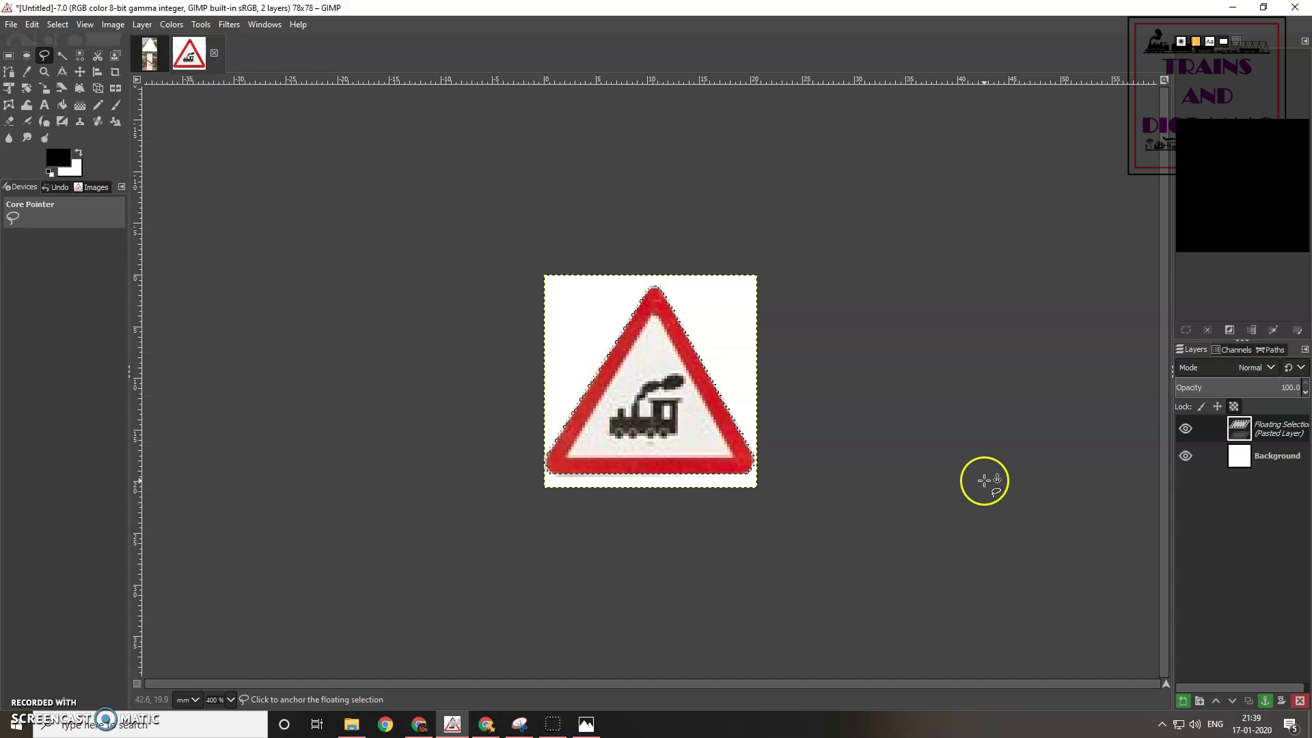
{"action": "left_click", "coordinate": [113, 23]}
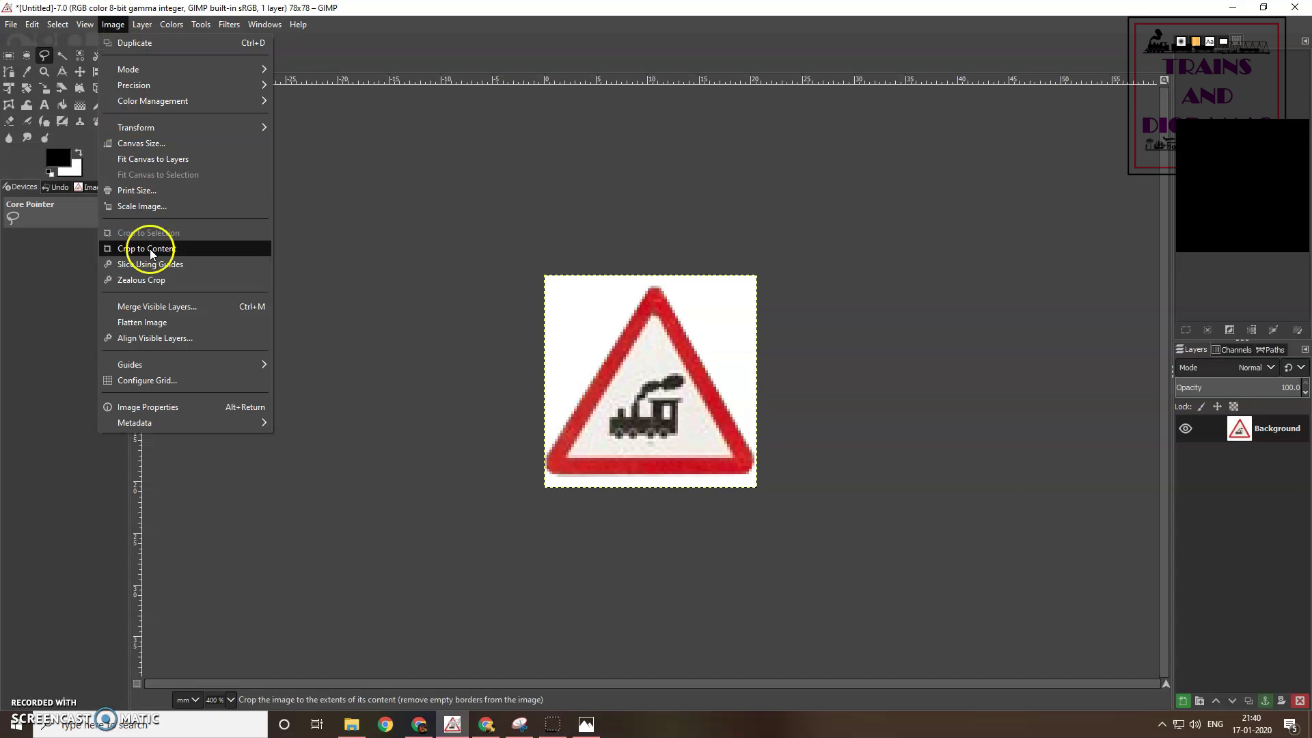
{"action": "left_click", "coordinate": [156, 206]}
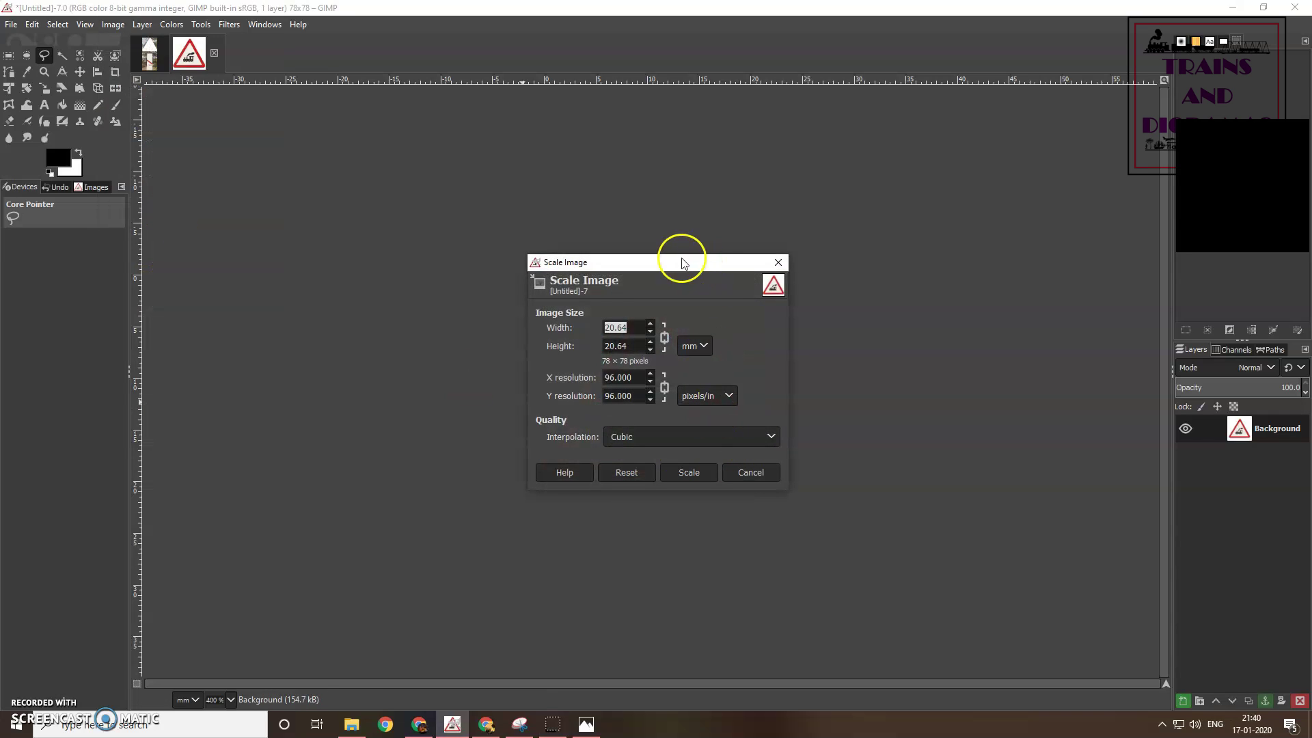
{"action": "left_click_drag", "start_coordinate": [677, 261], "coordinate": [389, 250]}
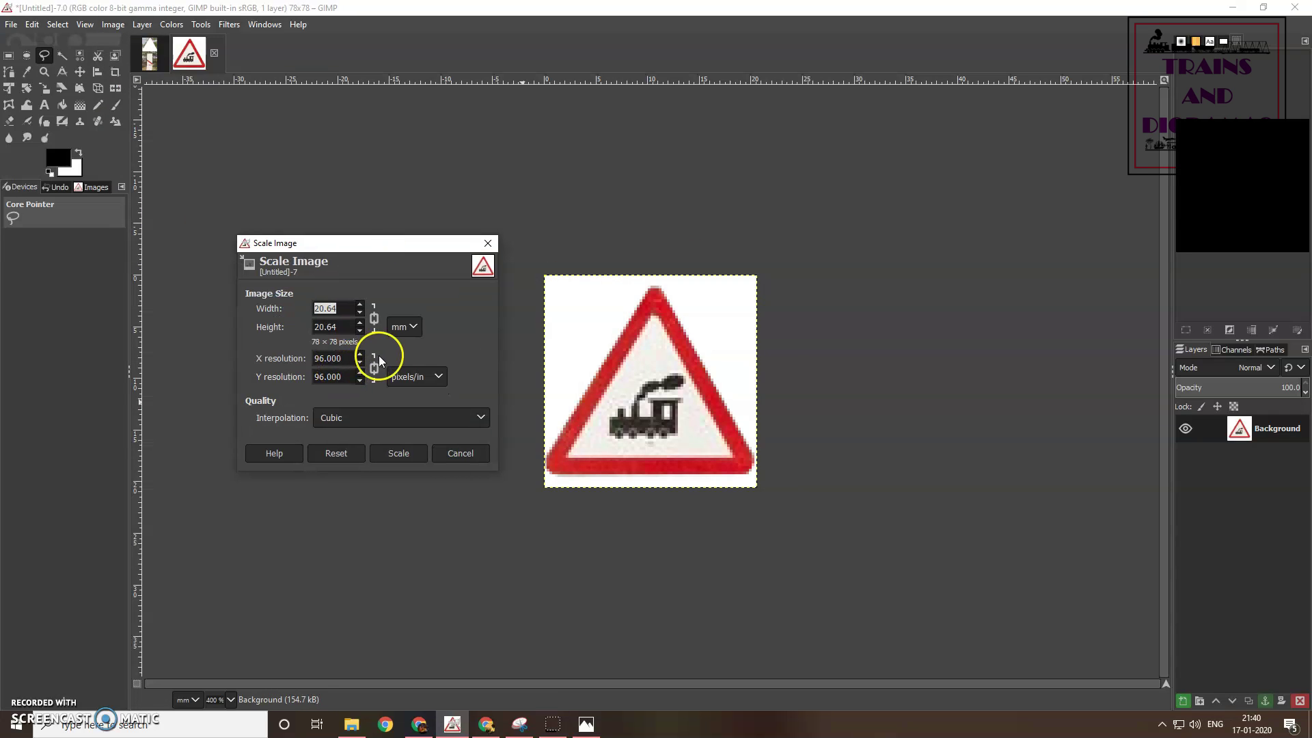
{"action": "left_click", "coordinate": [422, 382]}
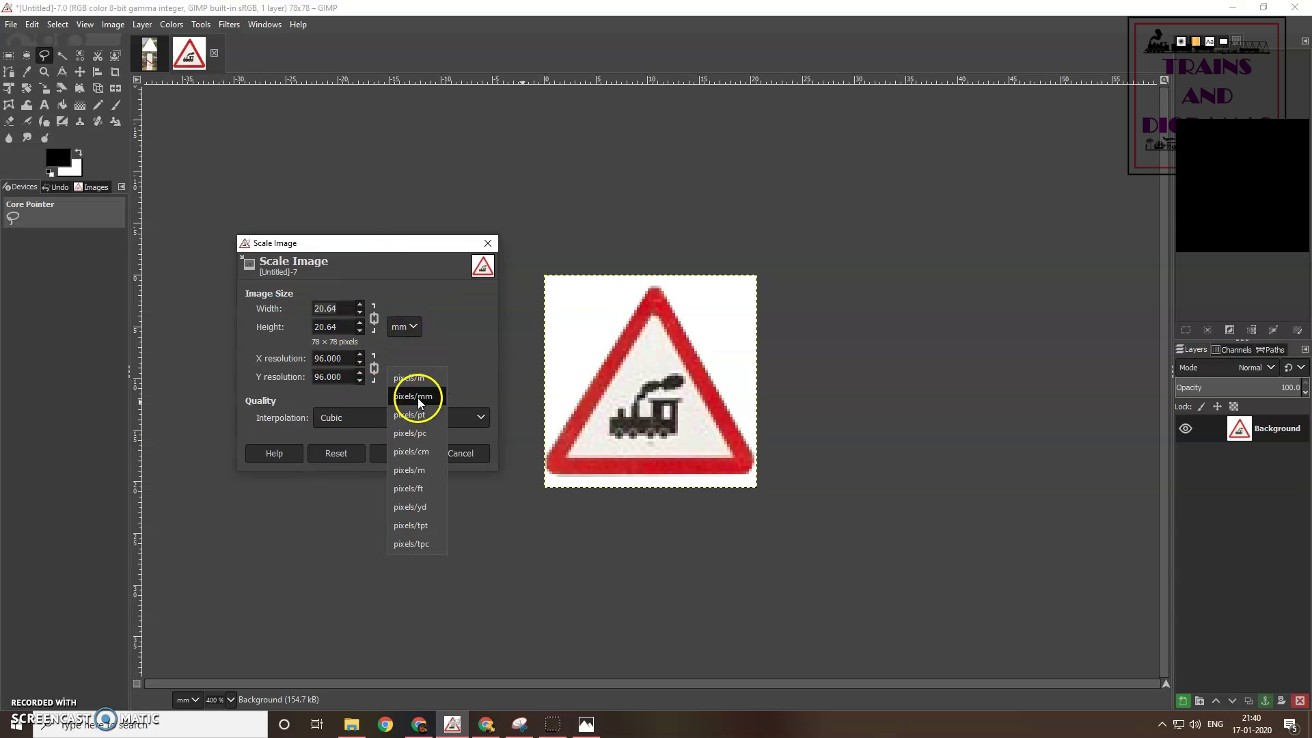
{"action": "left_click", "coordinate": [419, 401]}
{"action": "left_click", "coordinate": [347, 358]}
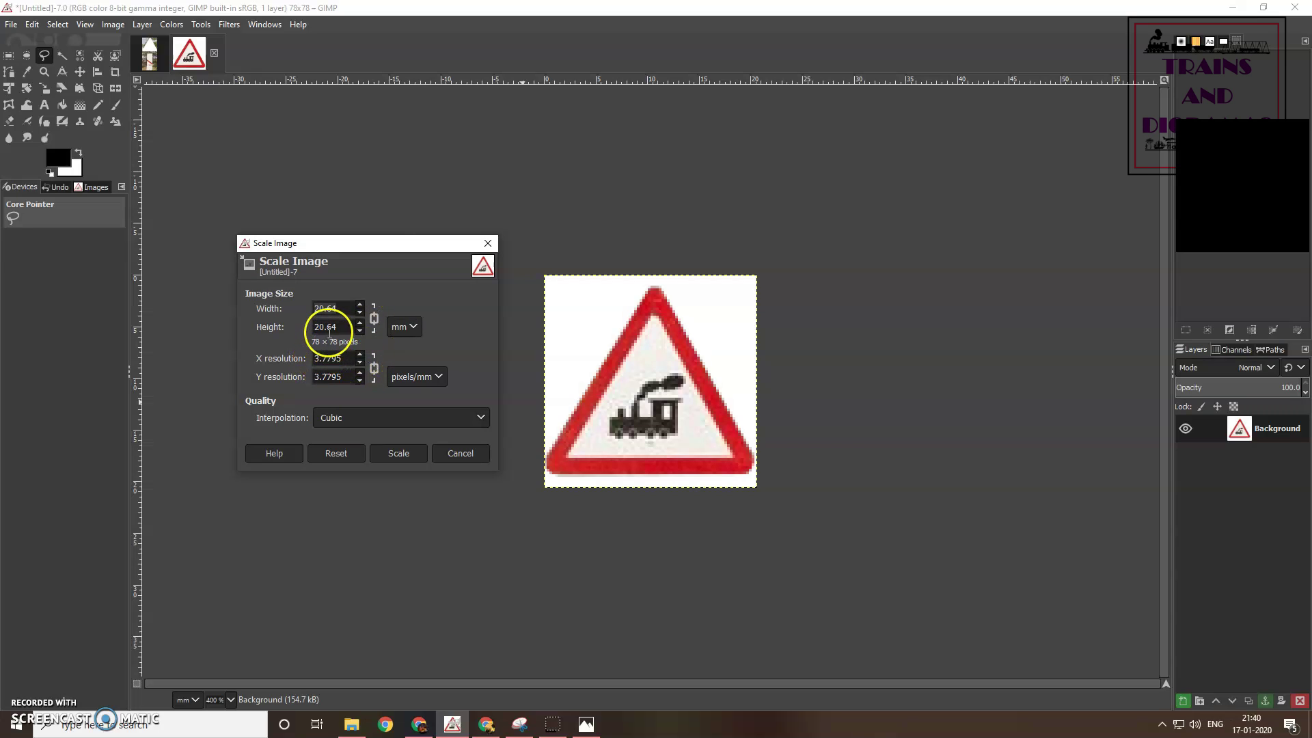
{"action": "left_click", "coordinate": [337, 309]}
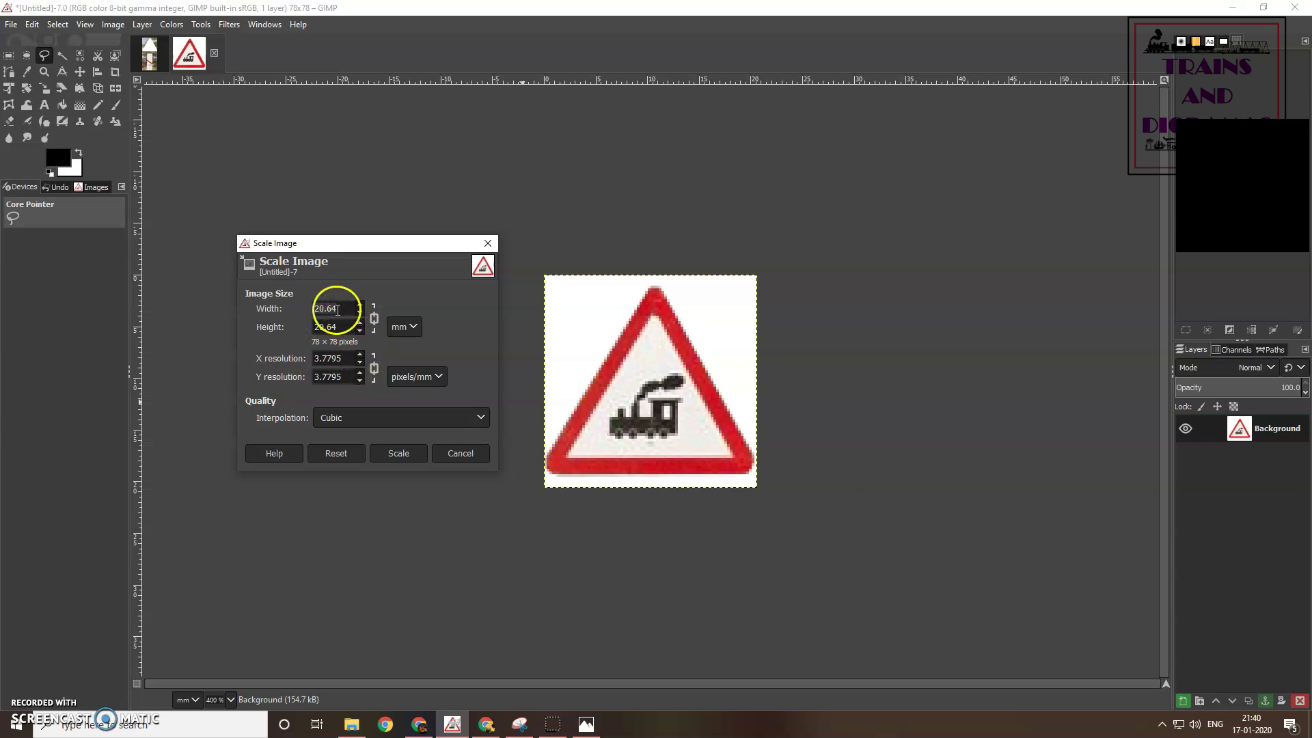
{"action": "left_click_drag", "start_coordinate": [342, 308], "coordinate": [301, 313]}
{"action": "type", "text": "9"}
{"action": "left_click", "coordinate": [346, 328]}
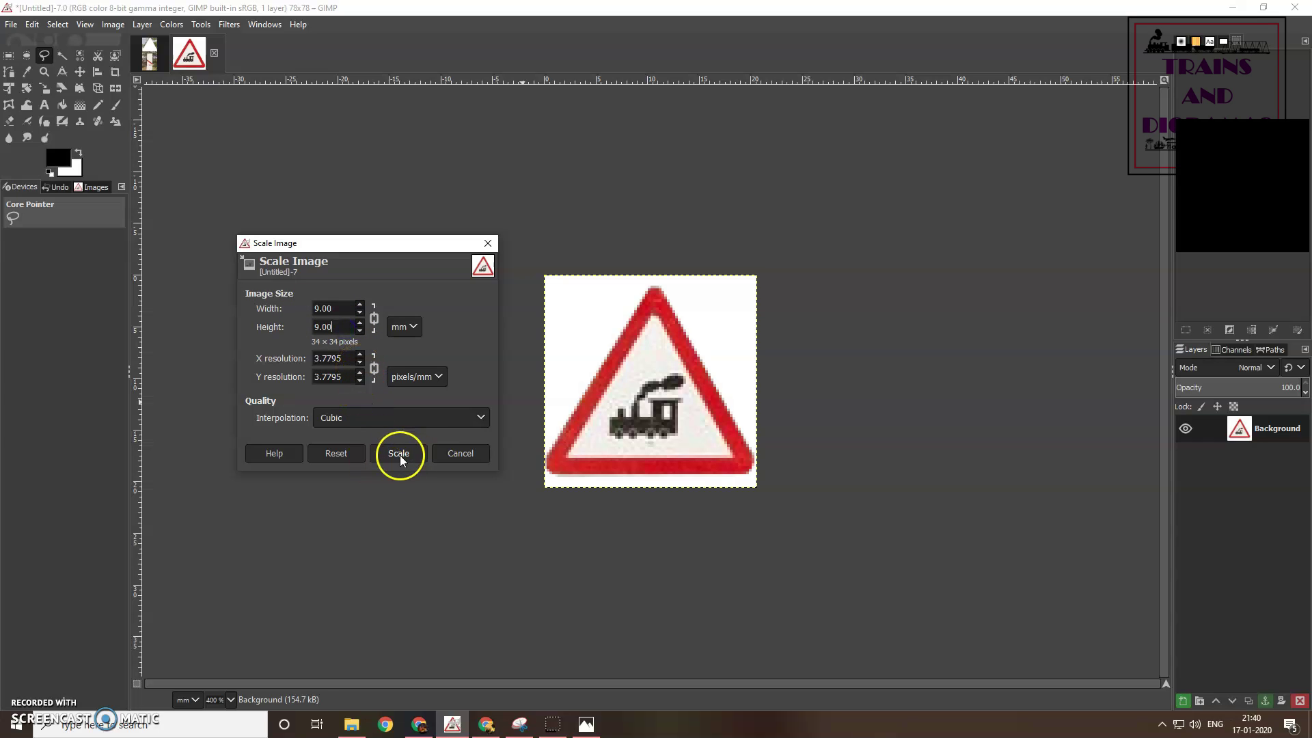
{"action": "left_click", "coordinate": [431, 418]}
{"action": "left_click", "coordinate": [423, 415]}
{"action": "left_click", "coordinate": [404, 453]}
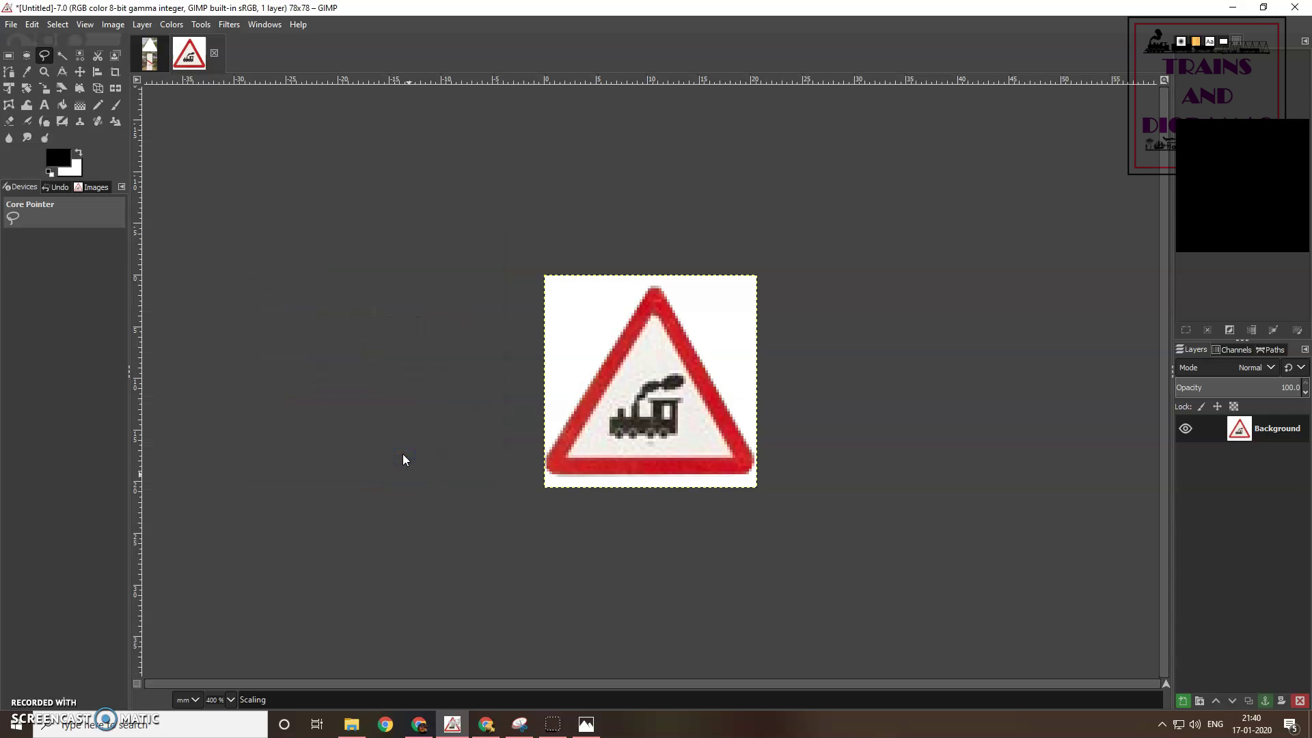
{"action": "left_click", "coordinate": [573, 450]}
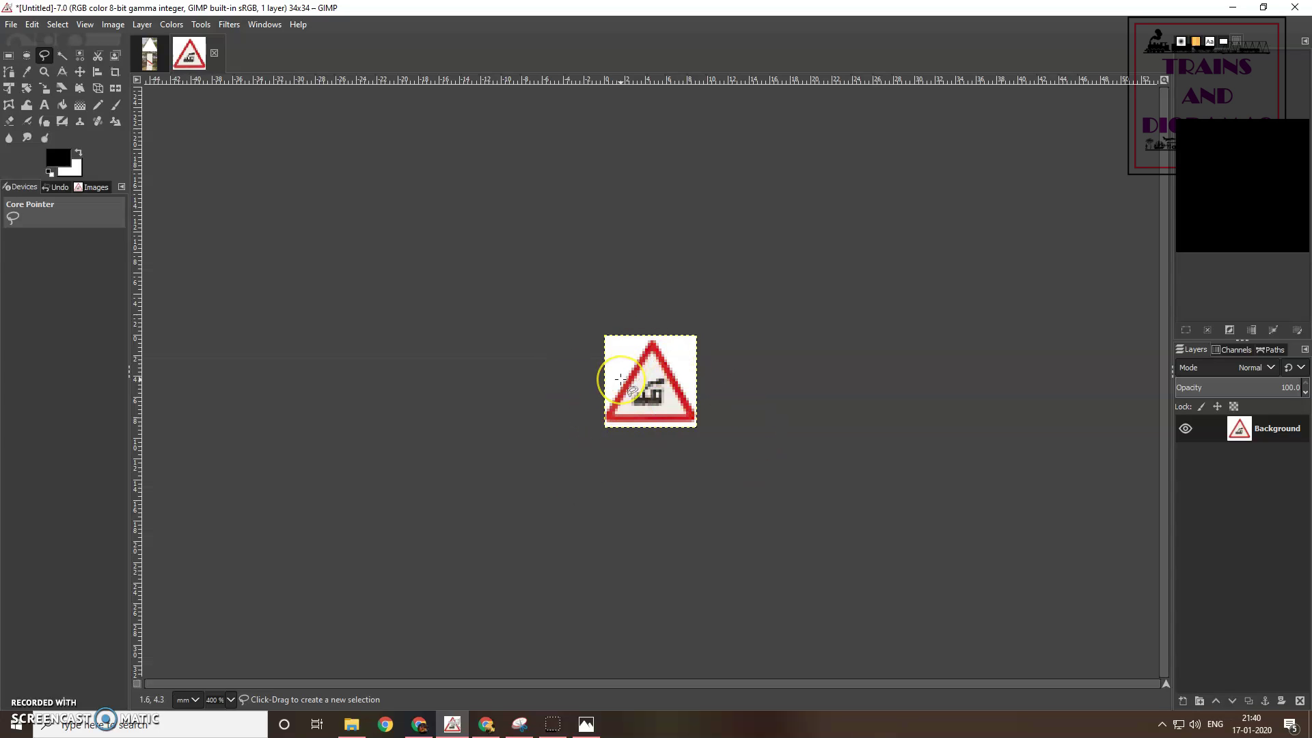
{"action": "left_click", "coordinate": [601, 410]}
{"action": "right_click", "coordinate": [629, 369]}
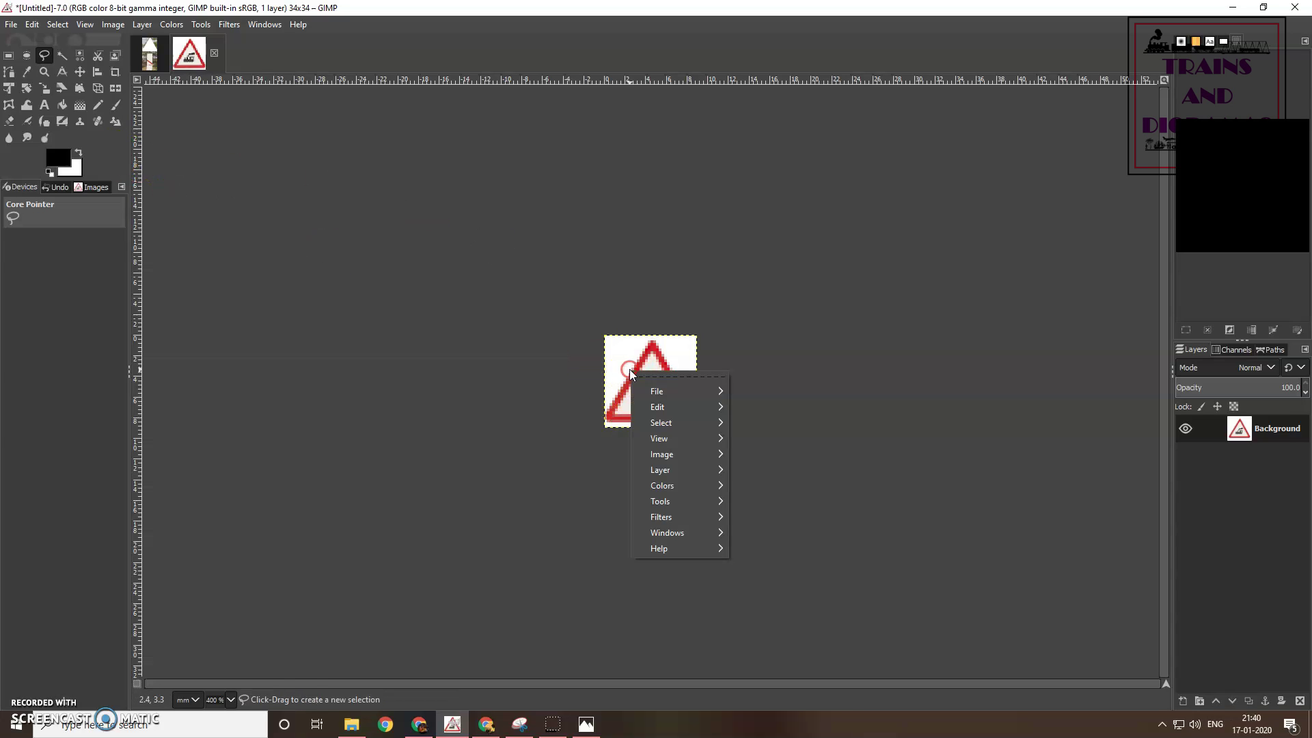
{"action": "mouse_move", "coordinate": [664, 391]}
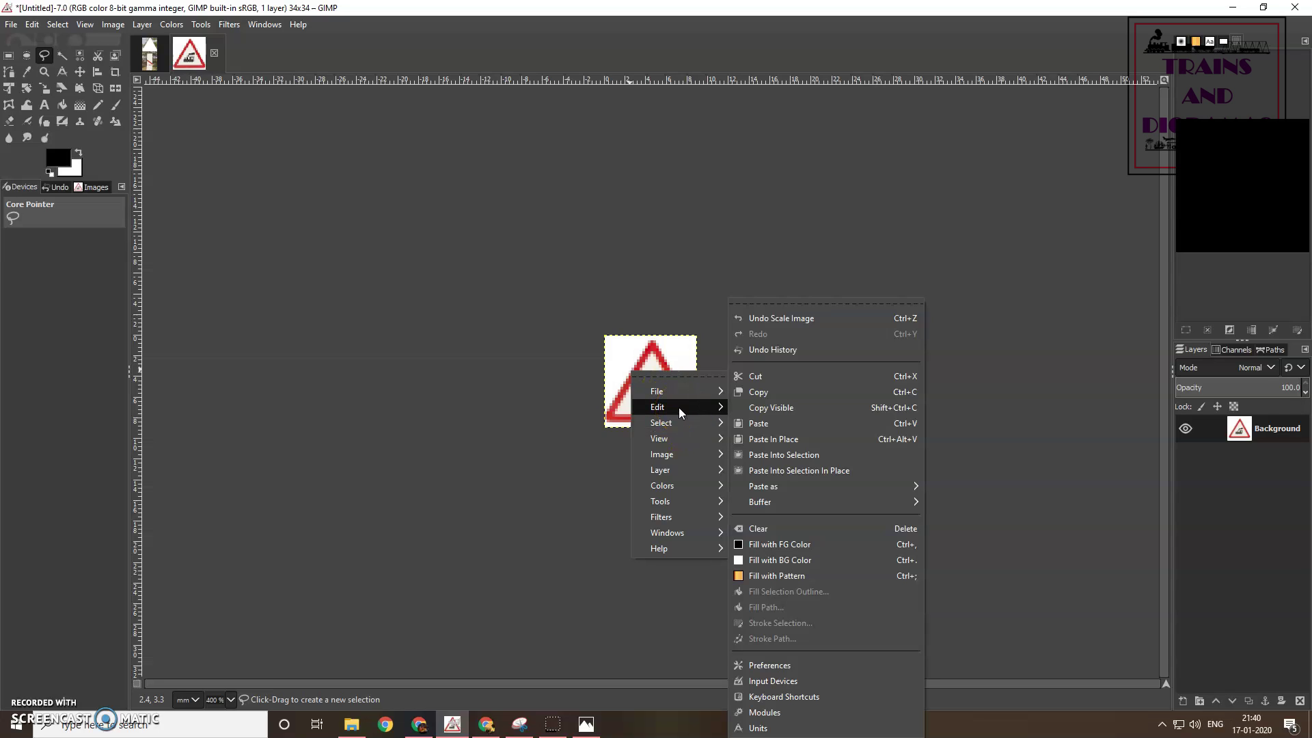
{"action": "left_click", "coordinate": [781, 318]}
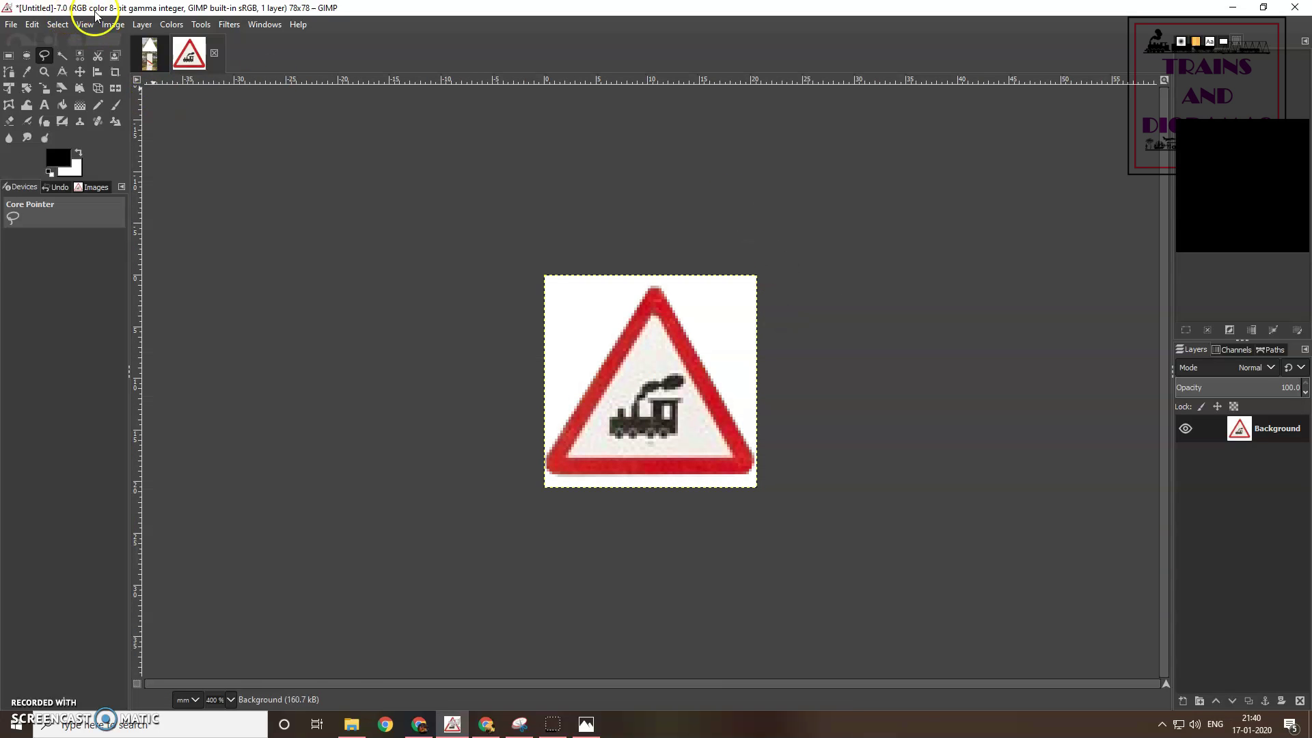
- In Scale Image, enter 9 and switch the resolution unit to pixels per millimetre
{"action": "left_click", "coordinate": [113, 25]}
{"action": "left_click", "coordinate": [135, 113]}
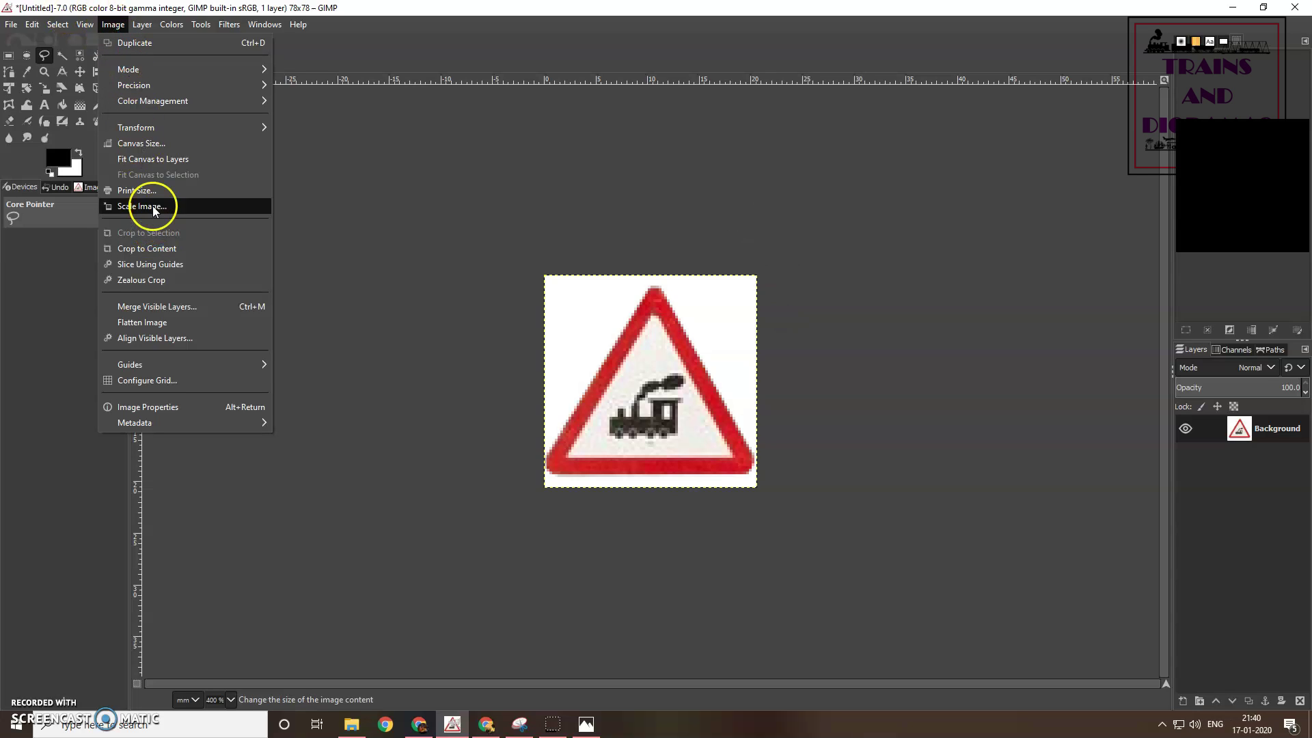
{"action": "left_click", "coordinate": [154, 206]}
{"action": "left_click_drag", "start_coordinate": [629, 258], "coordinate": [346, 257]}
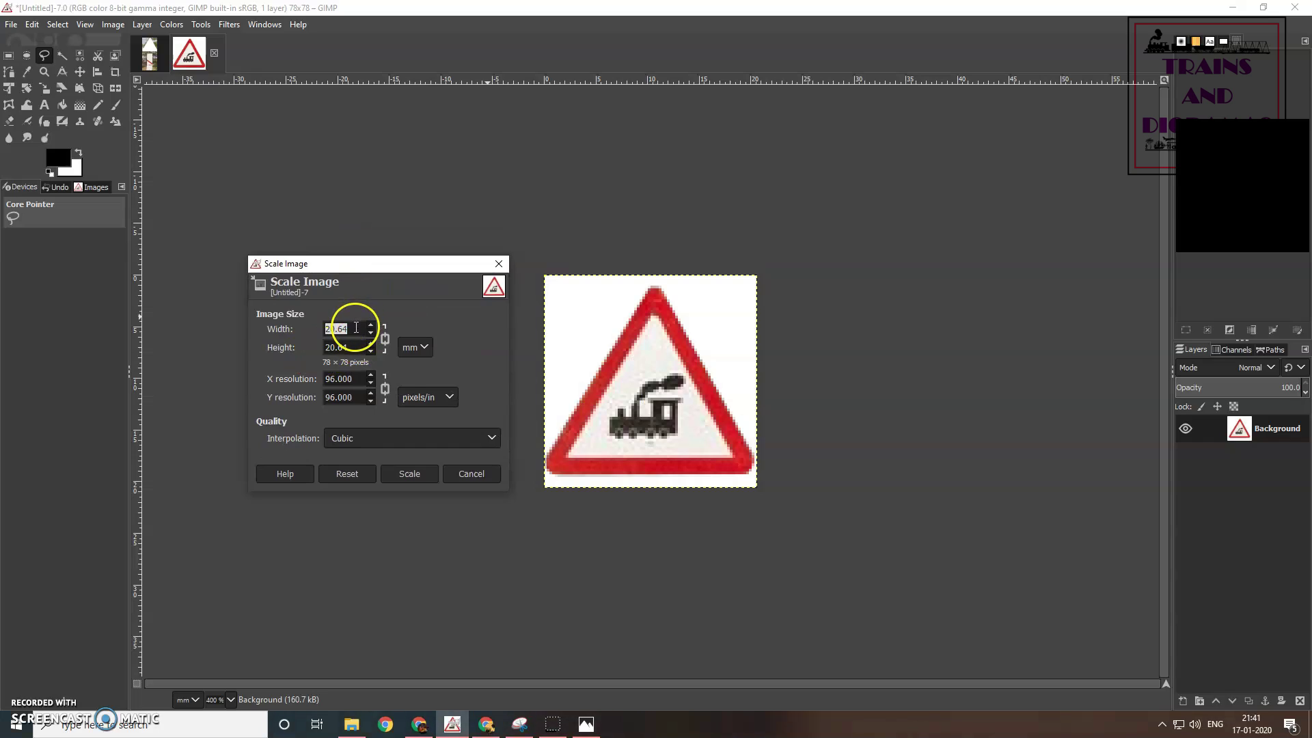
{"action": "type", "text": "9"}
{"action": "left_click", "coordinate": [354, 348]}
{"action": "left_click", "coordinate": [425, 396]}
{"action": "left_click", "coordinate": [432, 421]}
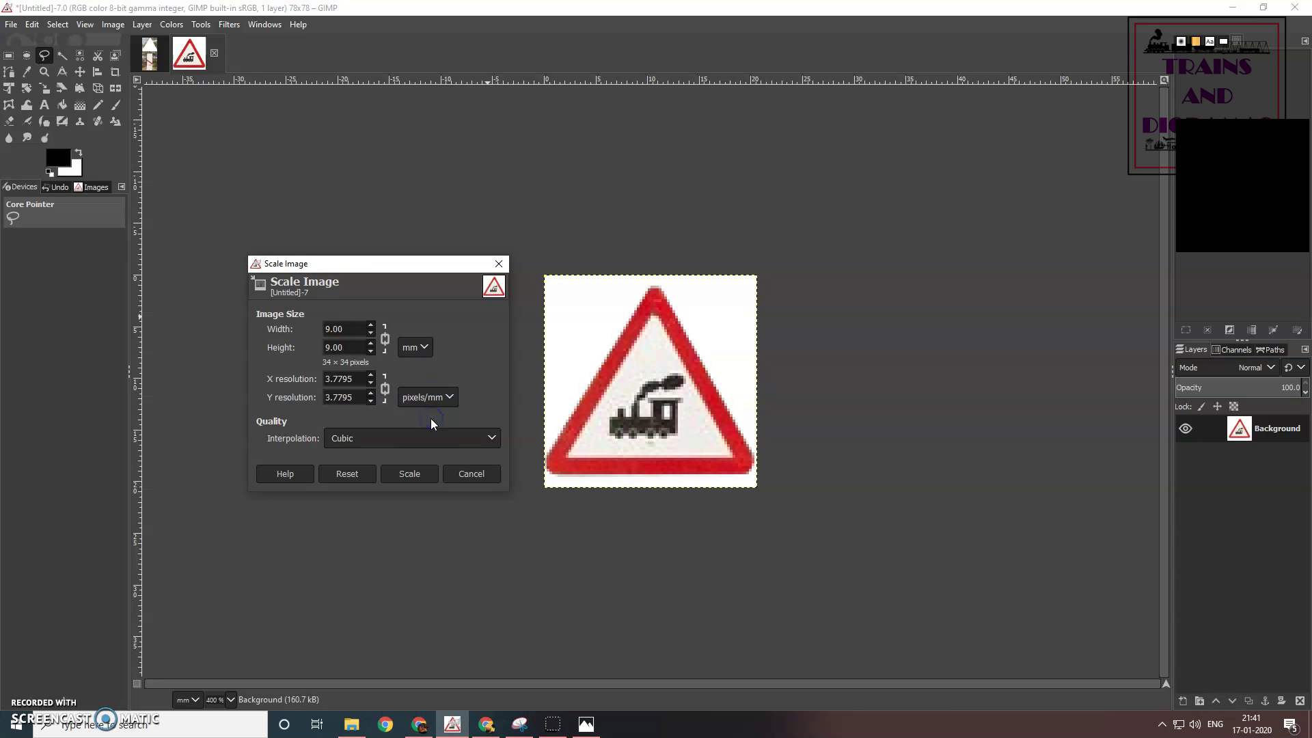
- Set X resolution to 9 pixels/mm and apply the scale, keeping 78×78 pixels
{"action": "left_click", "coordinate": [350, 380]}
{"action": "left_click_drag", "start_coordinate": [355, 379], "coordinate": [316, 389]}
{"action": "left_click", "coordinate": [428, 398]}
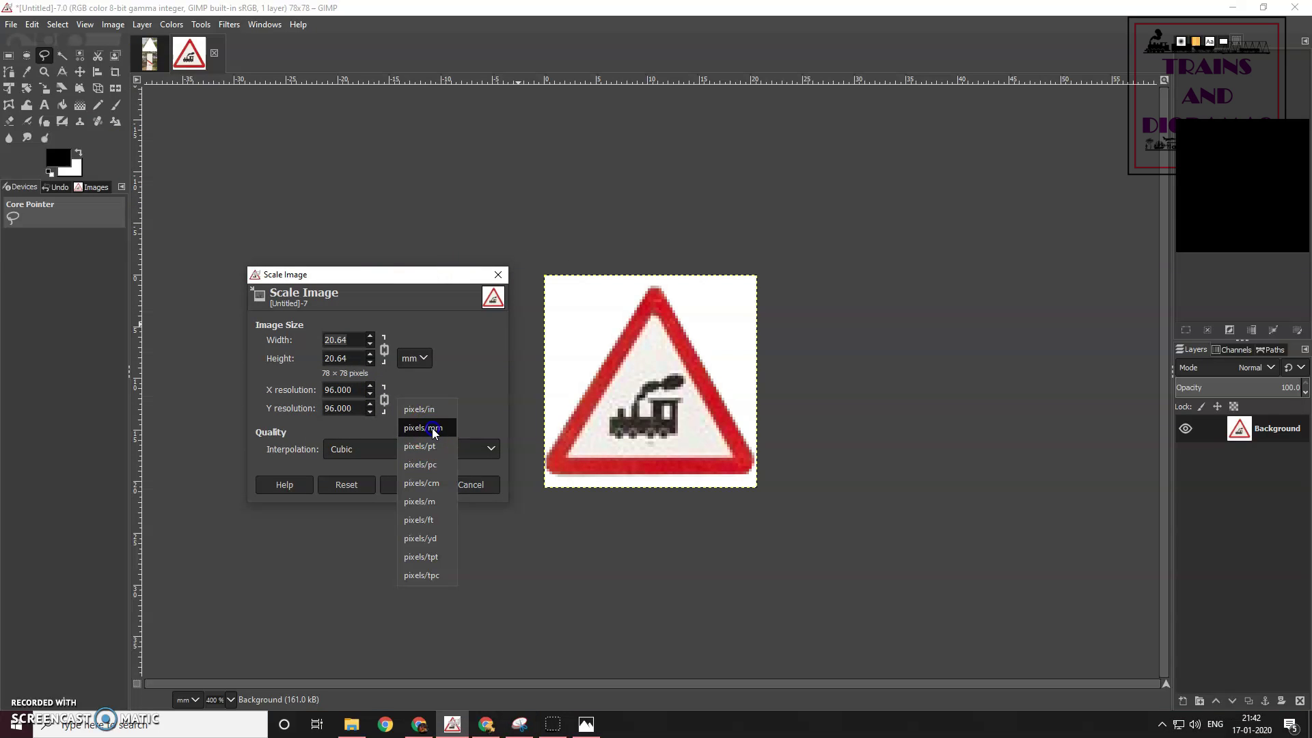
{"action": "left_click", "coordinate": [433, 428]}
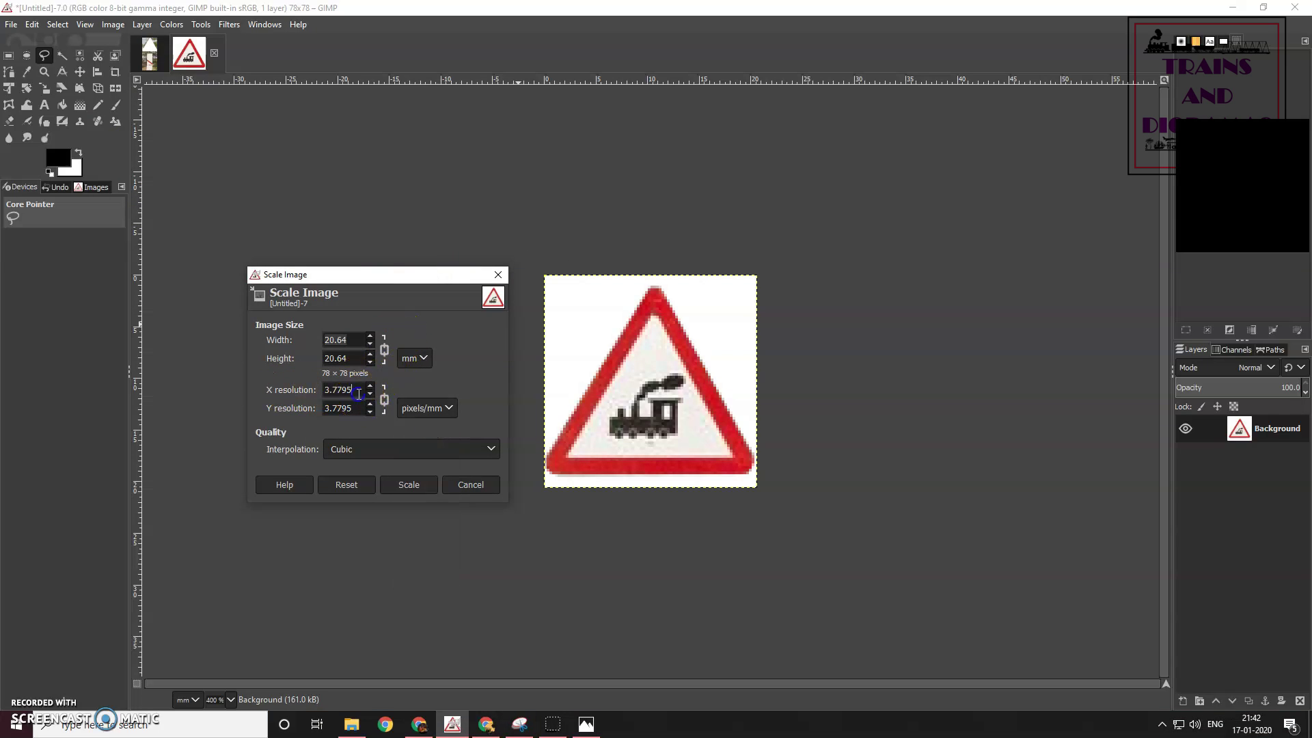
{"action": "left_click_drag", "start_coordinate": [359, 390], "coordinate": [314, 391]}
{"action": "type", "text": "12"}
{"action": "left_click", "coordinate": [353, 404]}
{"action": "left_click_drag", "start_coordinate": [353, 389], "coordinate": [292, 392]}
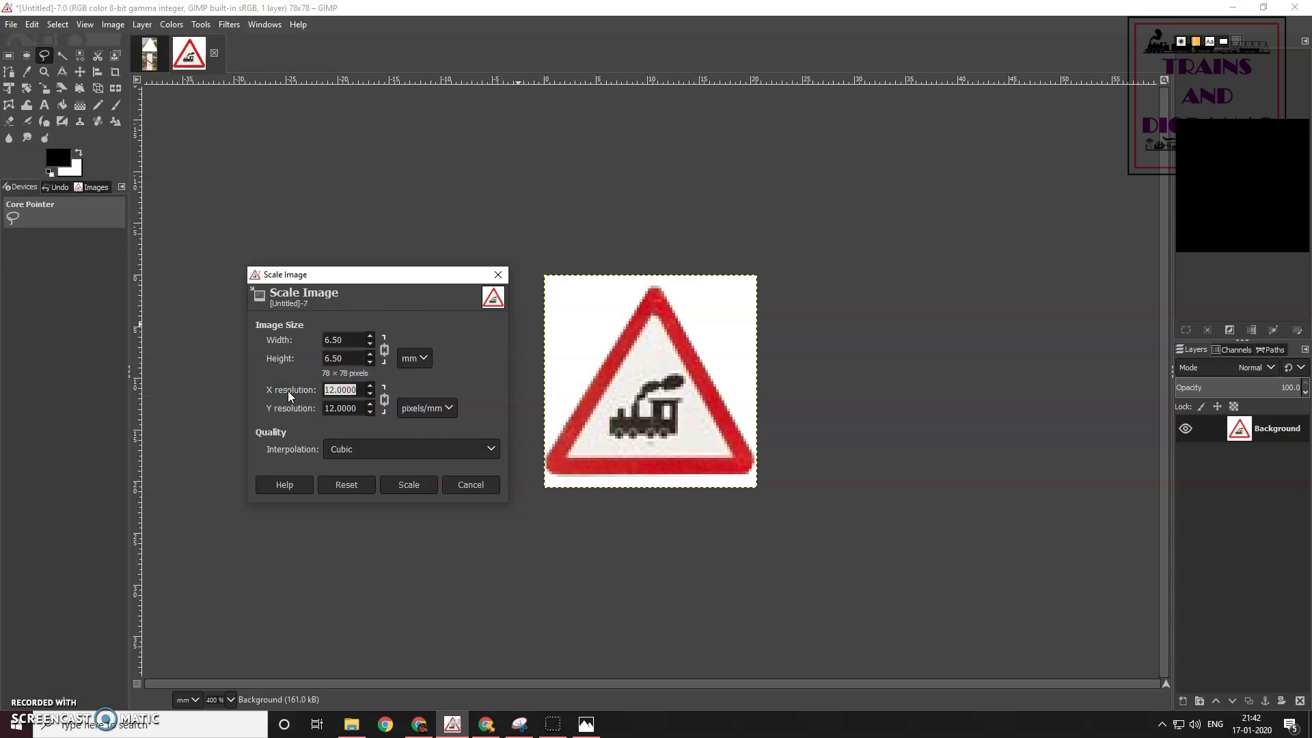
{"action": "type", "text": "9"}
{"action": "left_click", "coordinate": [340, 406]}
{"action": "left_click", "coordinate": [387, 433]}
{"action": "left_click", "coordinate": [403, 484]}
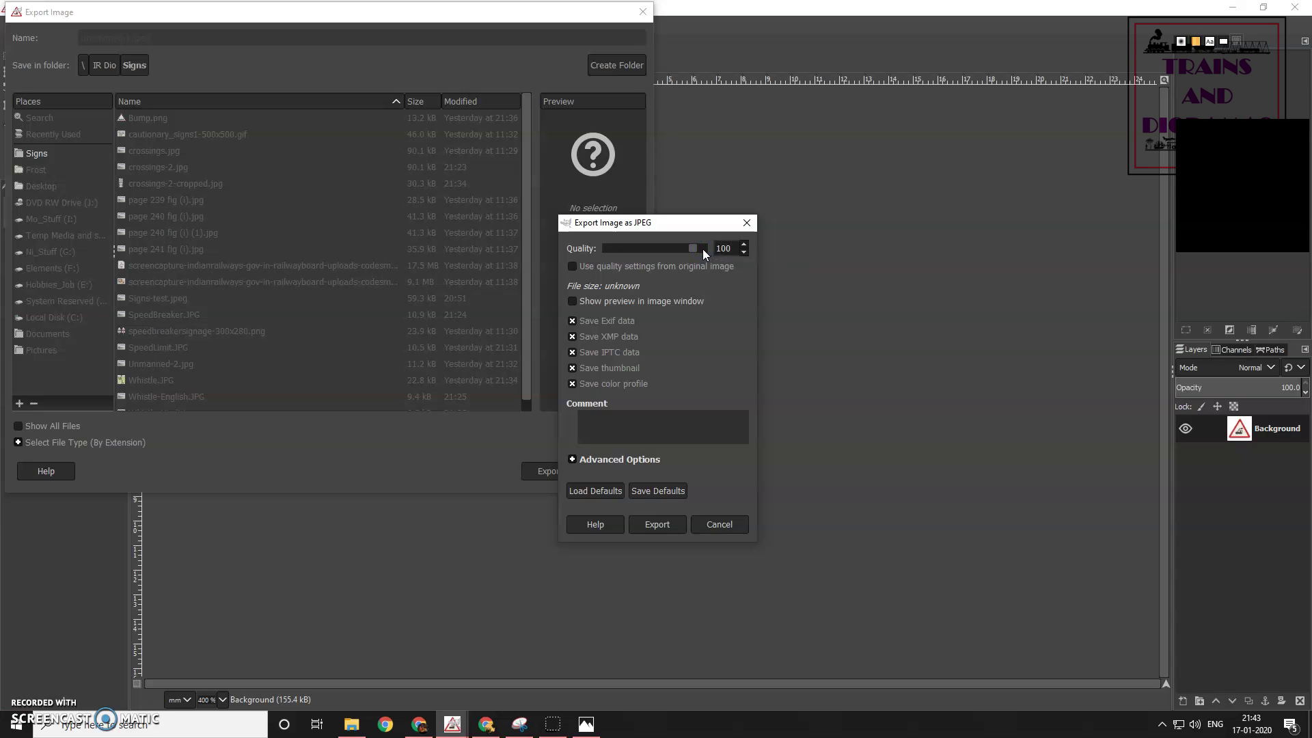
- Export the train sign as a JPEG with Exif, XMP and IPTC data left out
{"action": "left_click", "coordinate": [571, 320]}
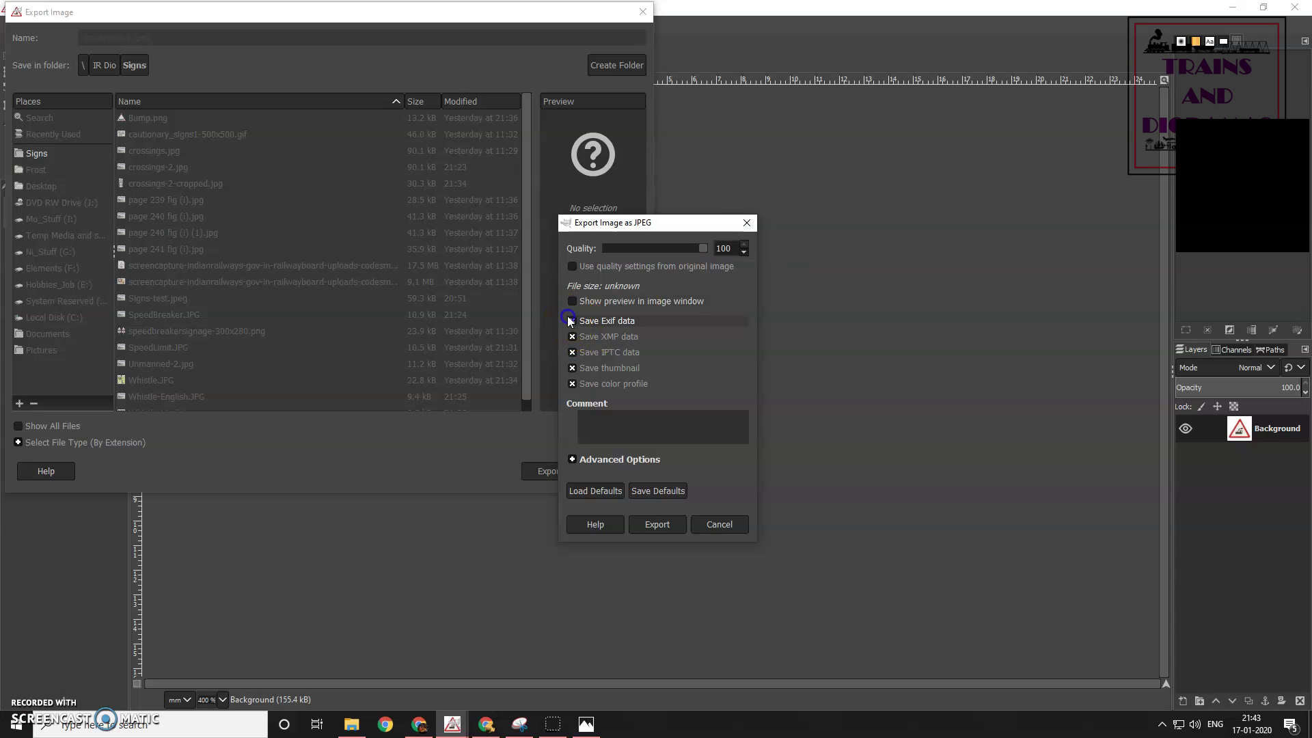
{"action": "left_click", "coordinate": [572, 337]}
{"action": "left_click", "coordinate": [572, 352]}
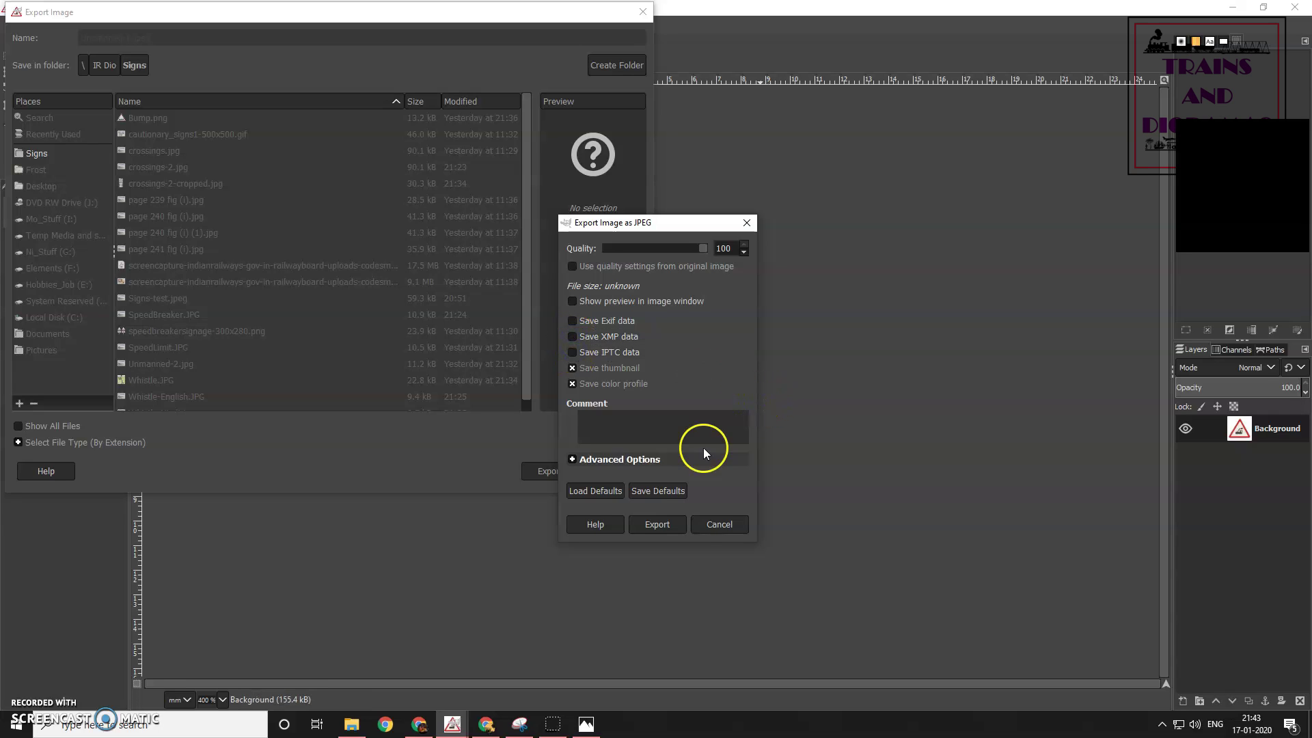
{"action": "left_click", "coordinate": [658, 524]}
- Create a 6 × 4 inch blank sheet and drag the triangle train sign onto it
{"action": "key", "text": "ctrl+n"}
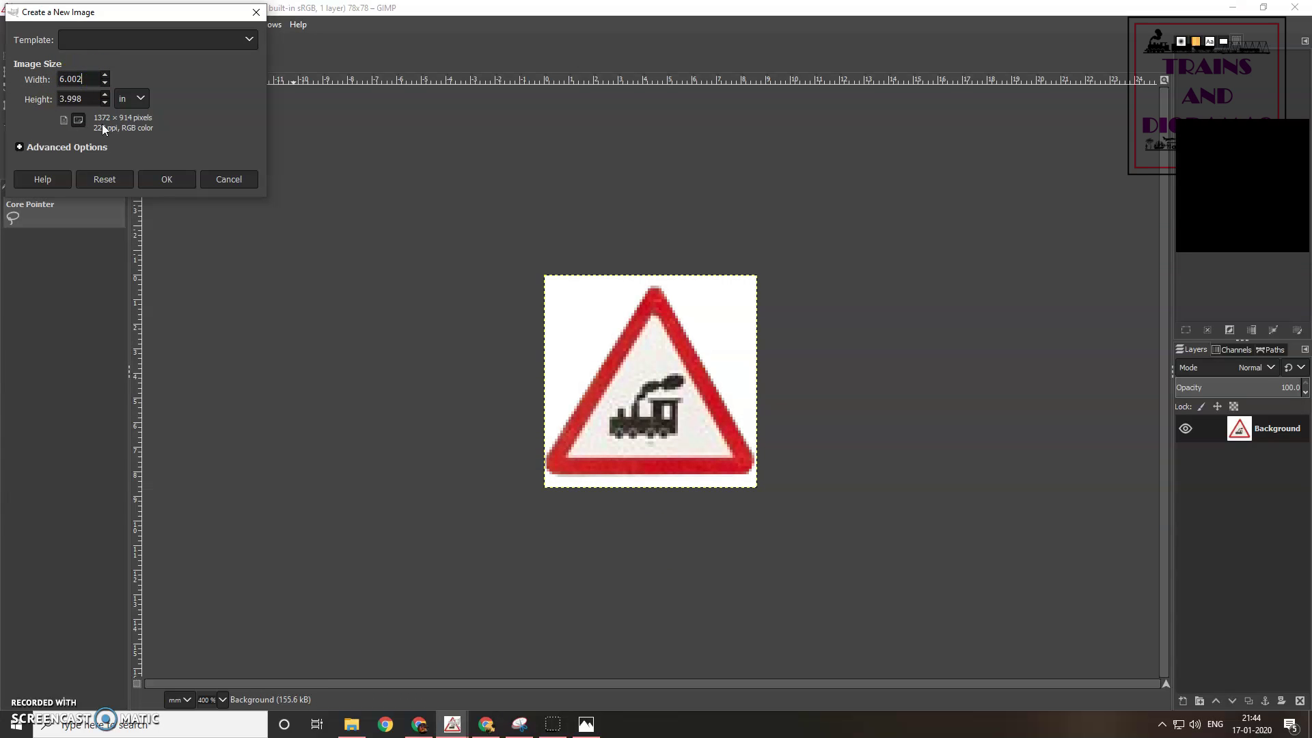
{"action": "left_click", "coordinate": [166, 180]}
{"action": "left_click_drag", "start_coordinate": [190, 54], "coordinate": [511, 436]}
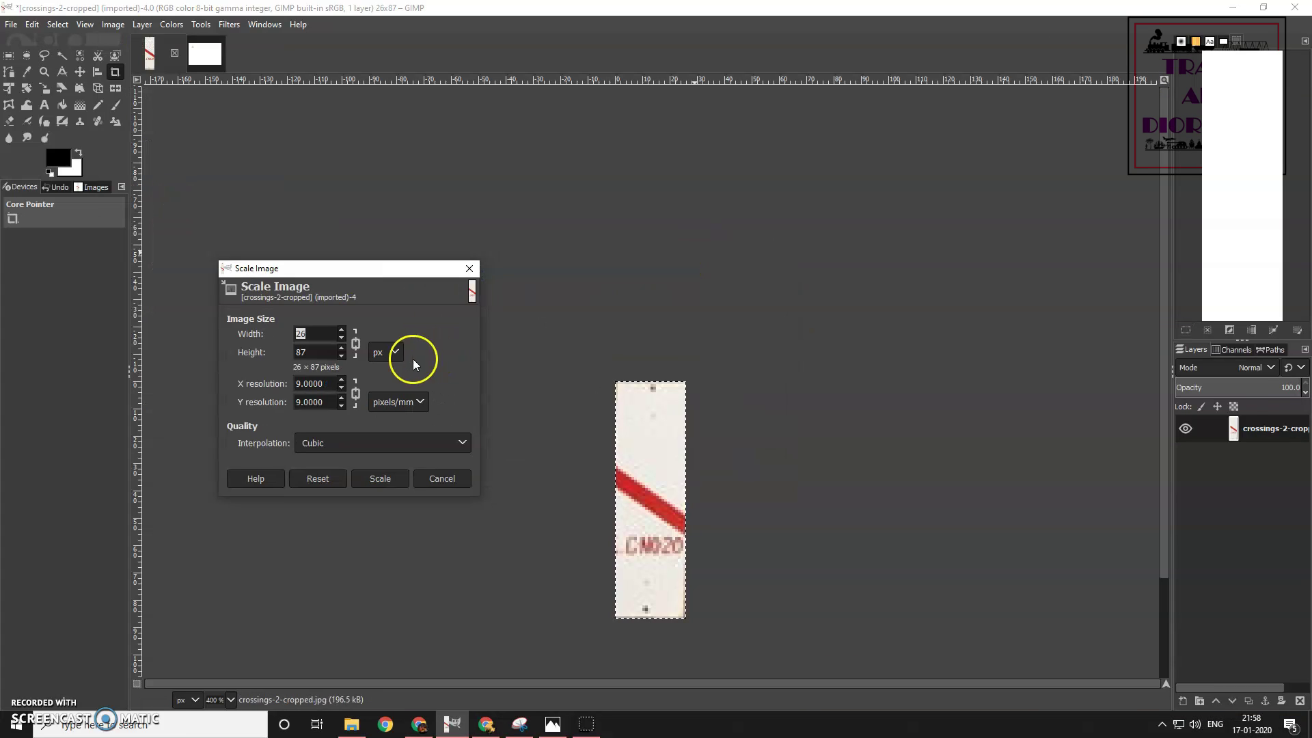
{"action": "left_click", "coordinate": [386, 352]}
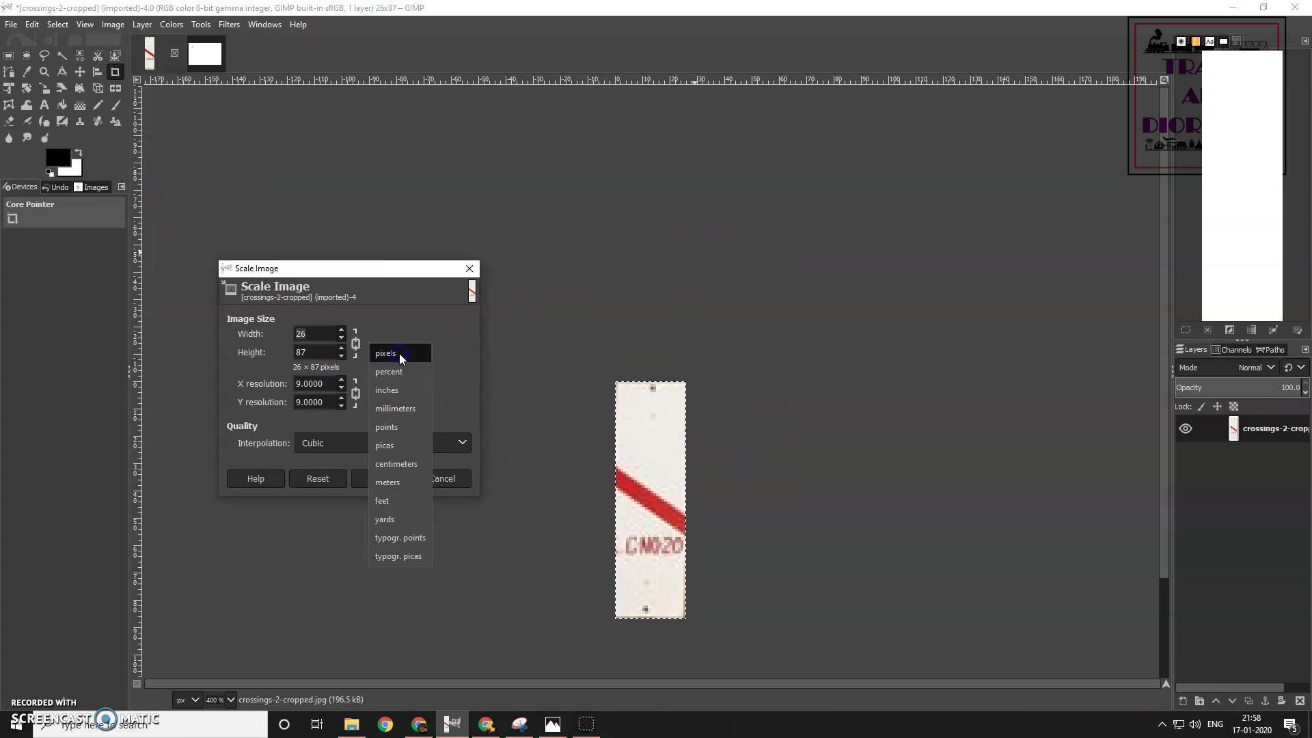
- Scale the marker post to 2.89 × 9.67 mm and paste it into Signs-2 as a new layer
{"action": "left_click", "coordinate": [399, 403]}
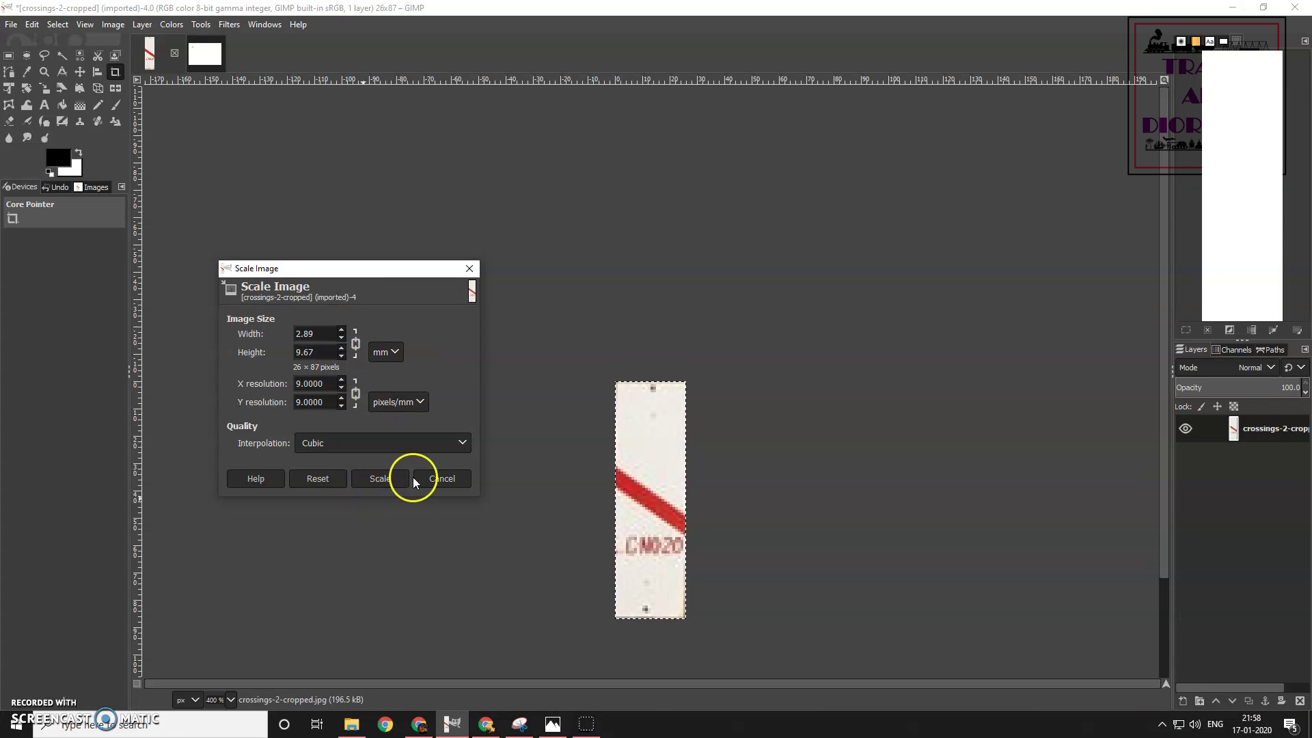
{"action": "left_click", "coordinate": [380, 480]}
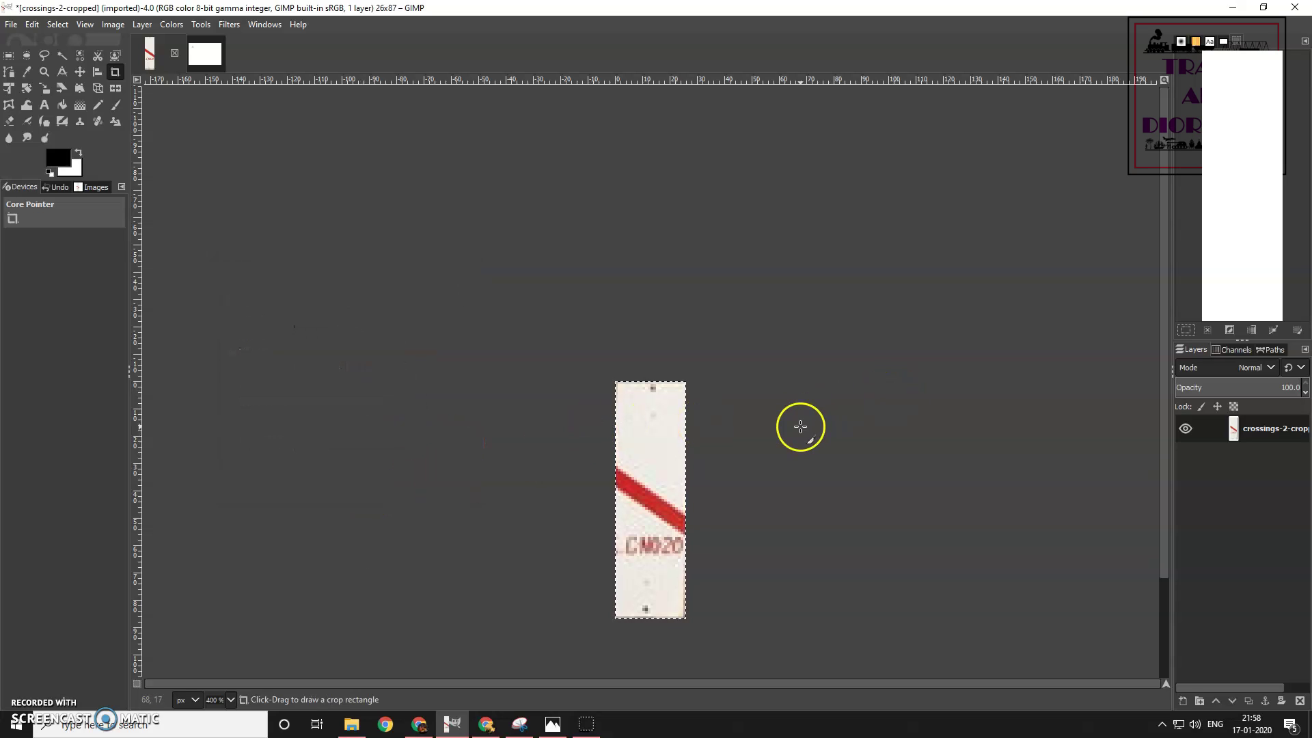
{"action": "left_click", "coordinate": [199, 53]}
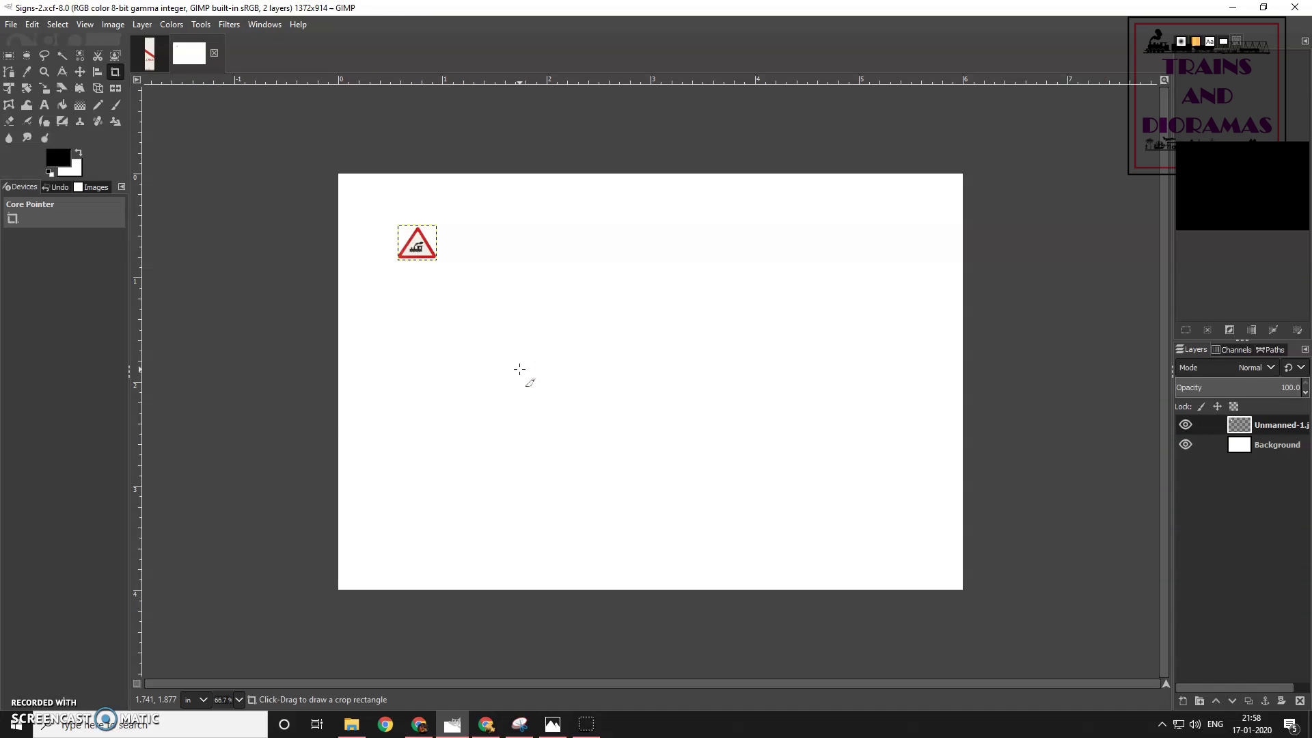
{"action": "key", "text": "ctrl+v"}
{"action": "right_click", "coordinate": [1265, 492]}
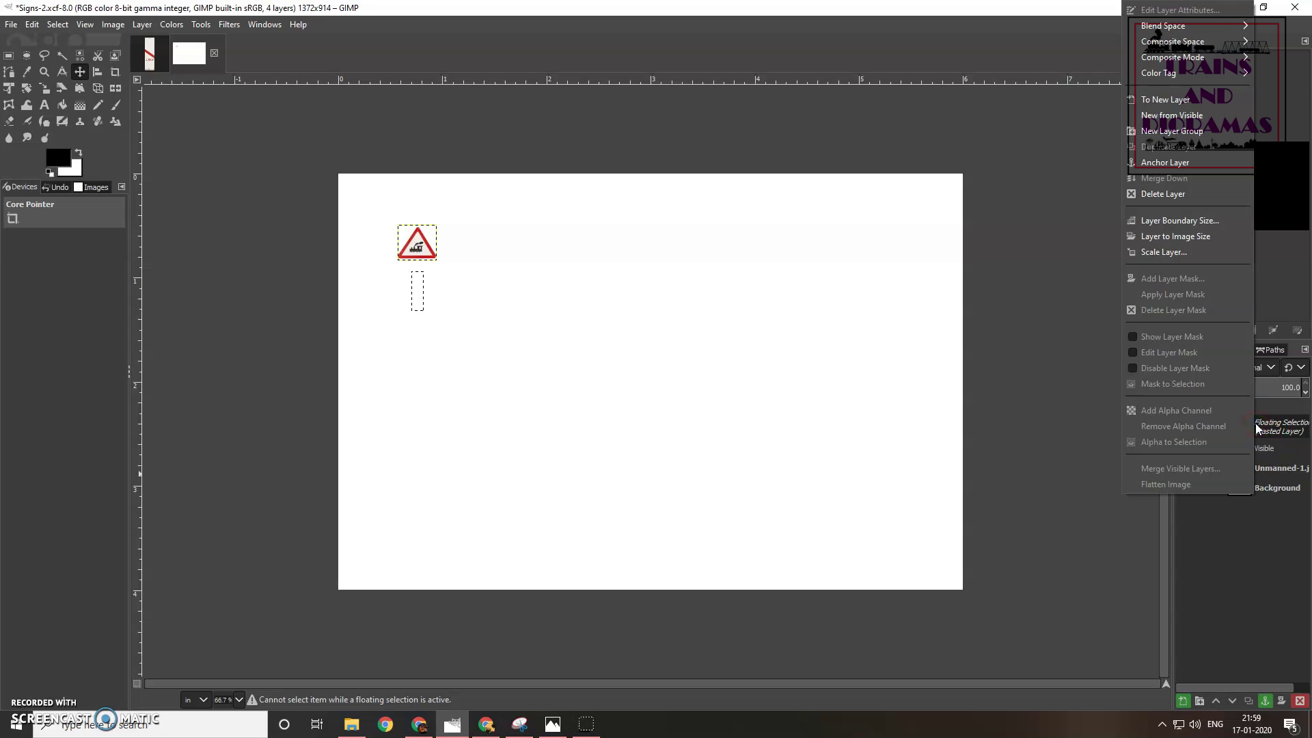
{"action": "left_click", "coordinate": [1163, 105]}
{"action": "left_click", "coordinate": [389, 467]}
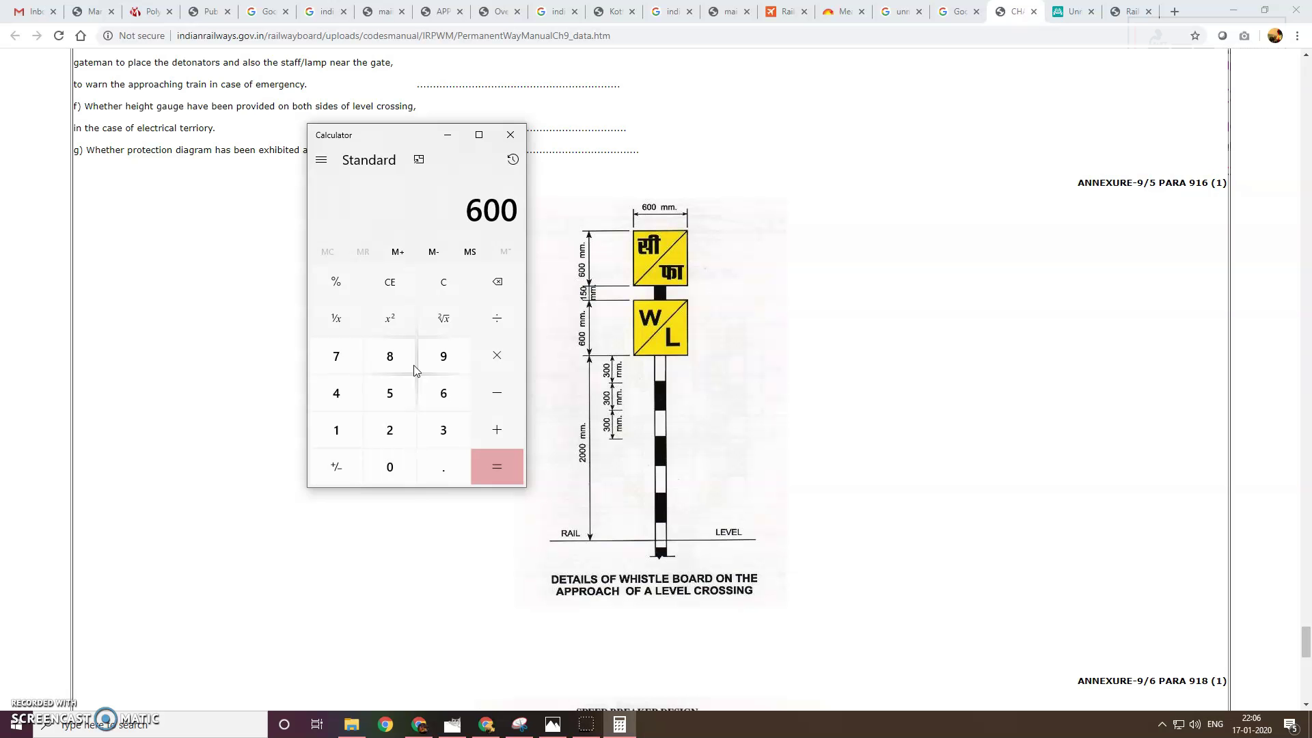
- Work out 600÷87, then scale the W/L whistle board at 9 px/mm resolution
{"action": "type", "text": "/87"}
{"action": "key", "text": "Return"}
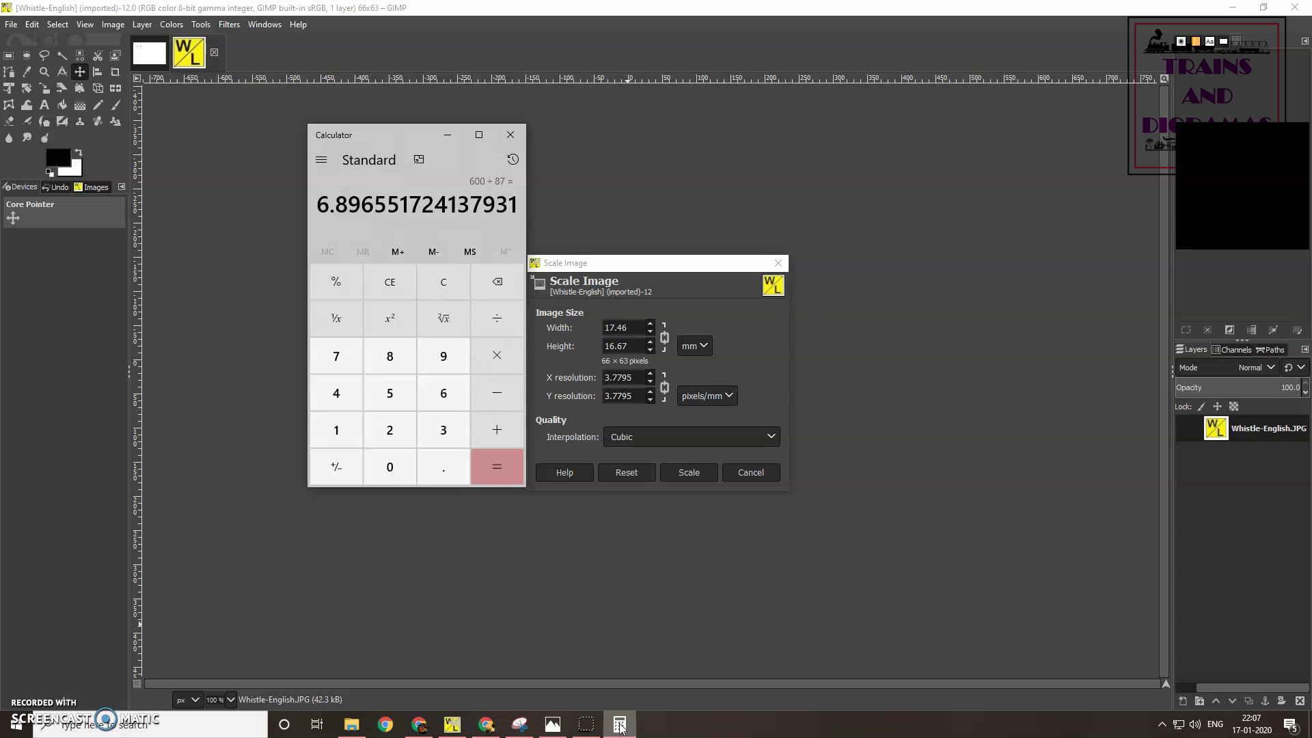
{"action": "left_click", "coordinate": [620, 728]}
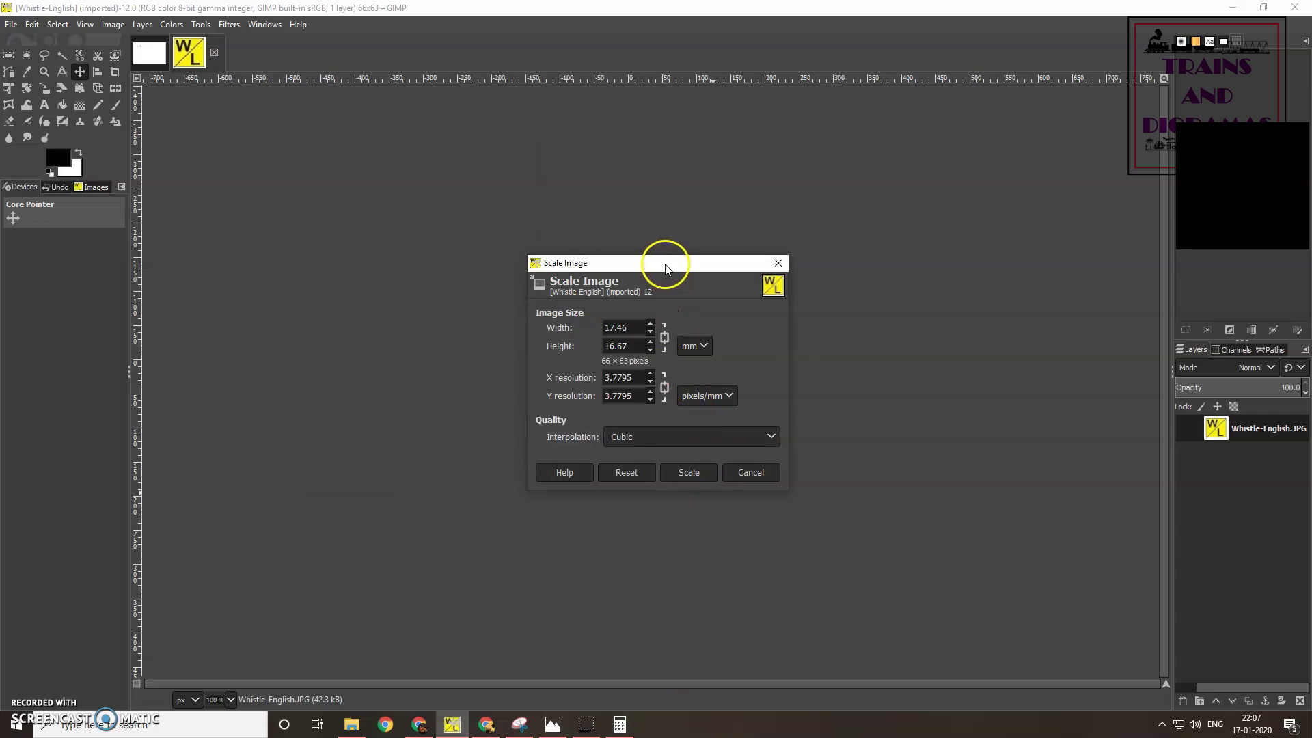
{"action": "left_click_drag", "start_coordinate": [668, 260], "coordinate": [468, 257]}
{"action": "triple_click", "coordinate": [422, 377]}
{"action": "type", "text": "9"}
{"action": "key", "text": "Tab"}
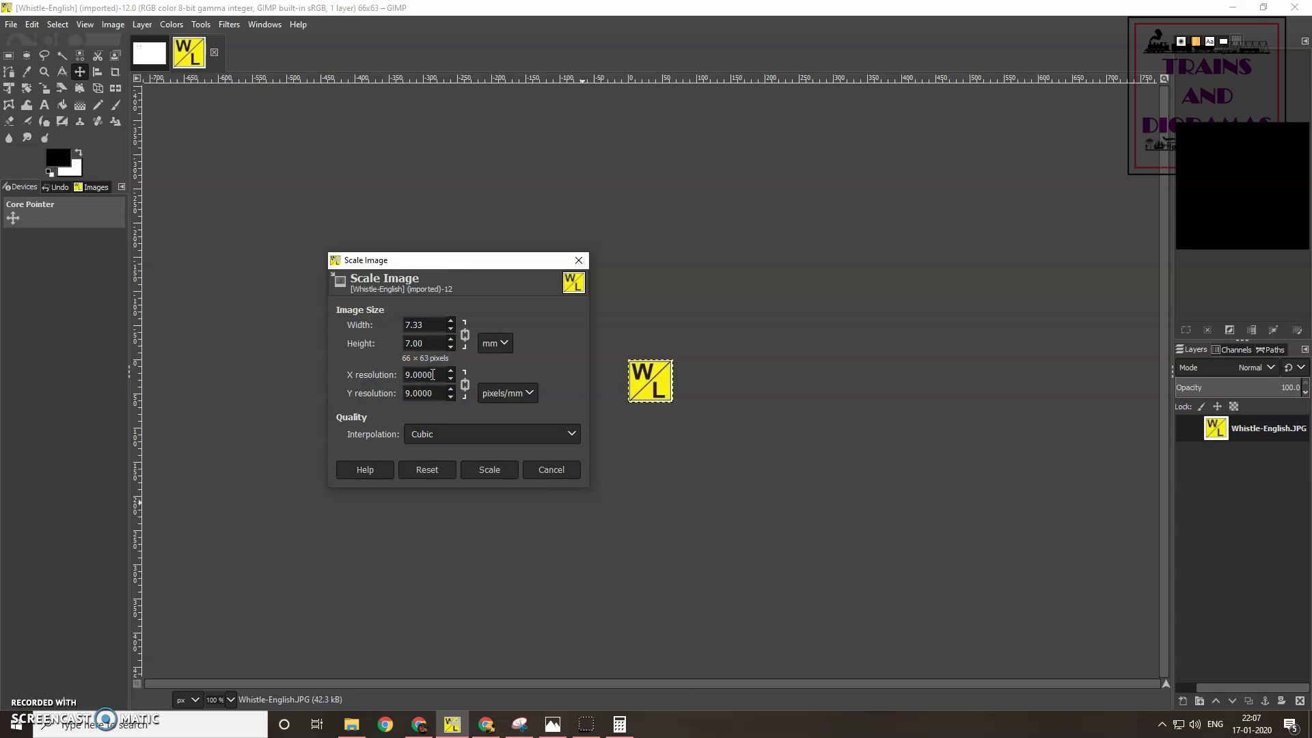
{"action": "left_click", "coordinate": [432, 374]}
{"action": "left_click", "coordinate": [487, 471]}
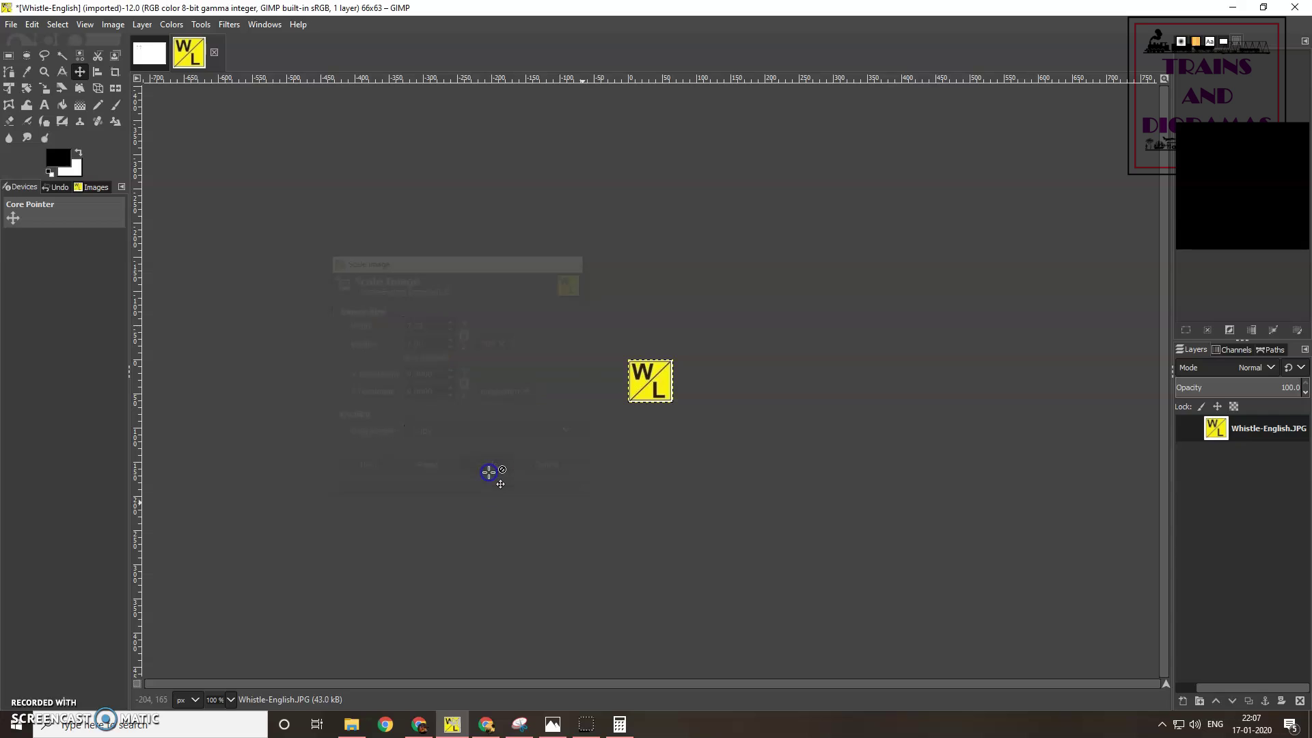
- Copy the W/L board and paste copies onto Signs-2, right of the triangle signs
{"action": "right_click", "coordinate": [654, 396]}
{"action": "mouse_move", "coordinate": [679, 420]}
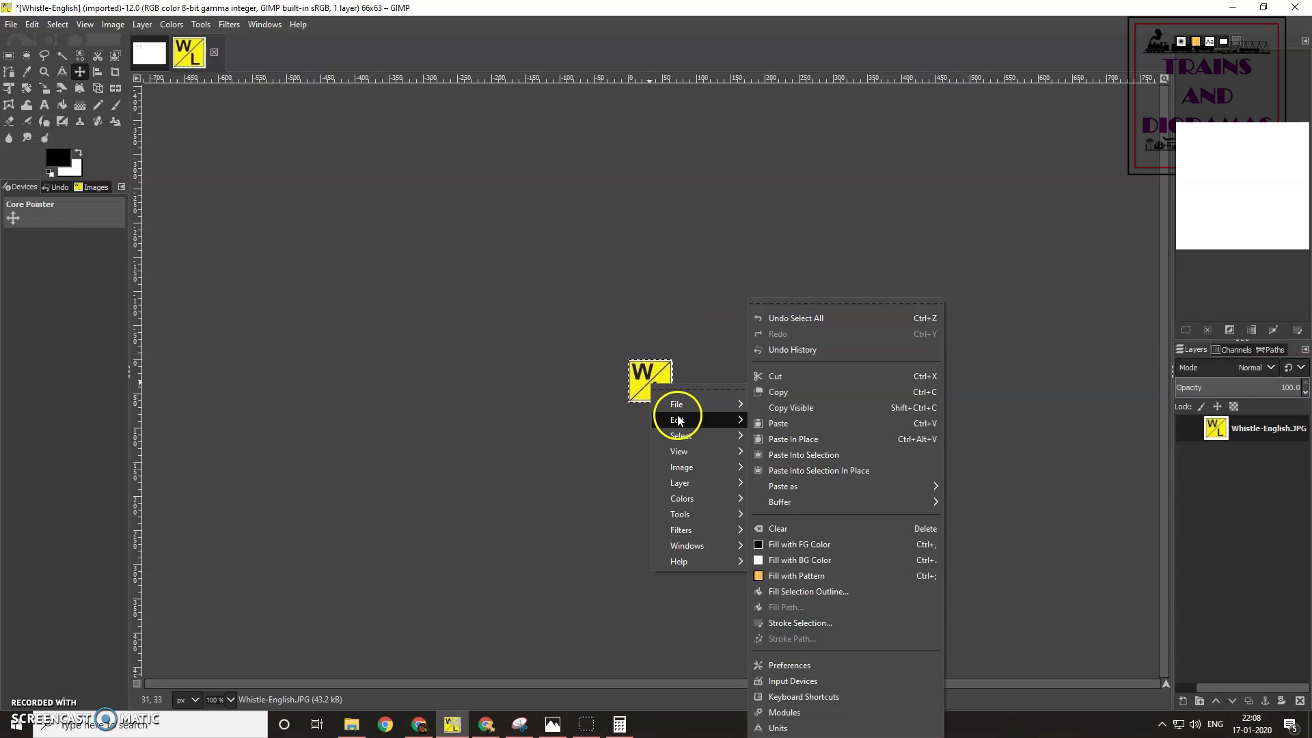
{"action": "left_click", "coordinate": [806, 392]}
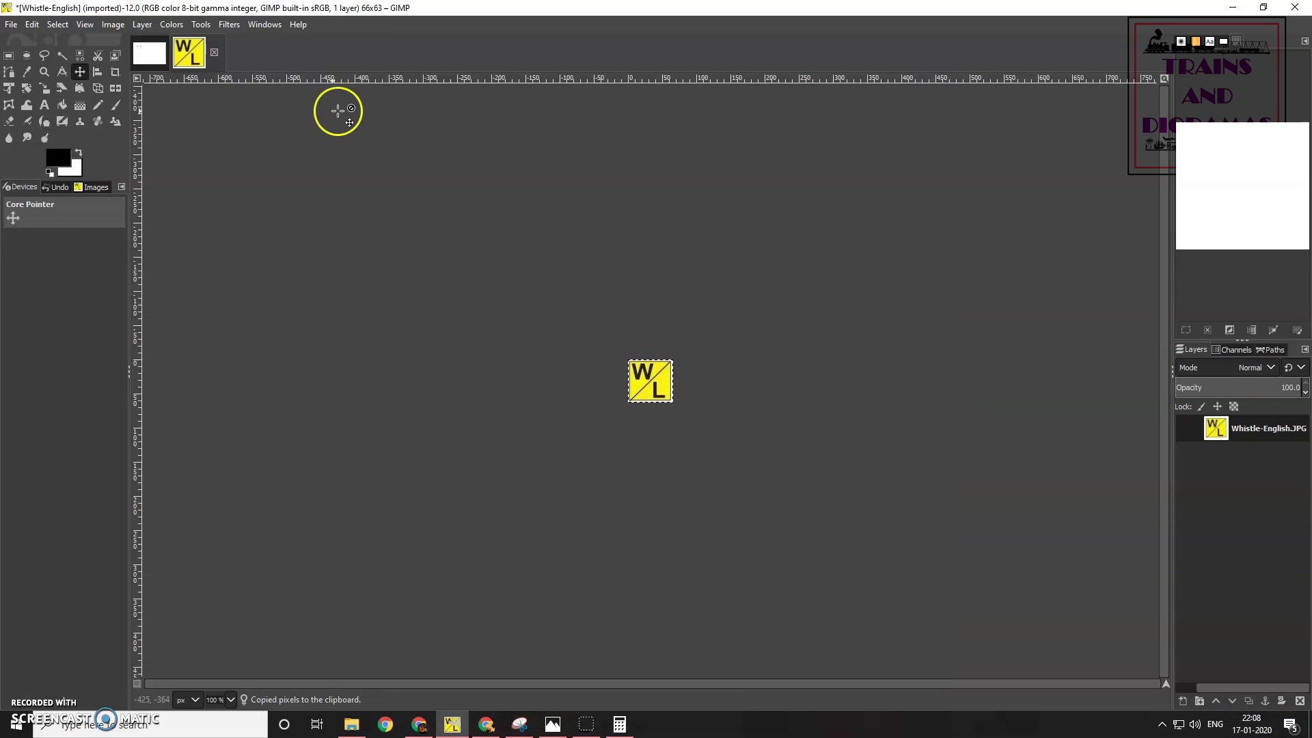
{"action": "left_click", "coordinate": [148, 53]}
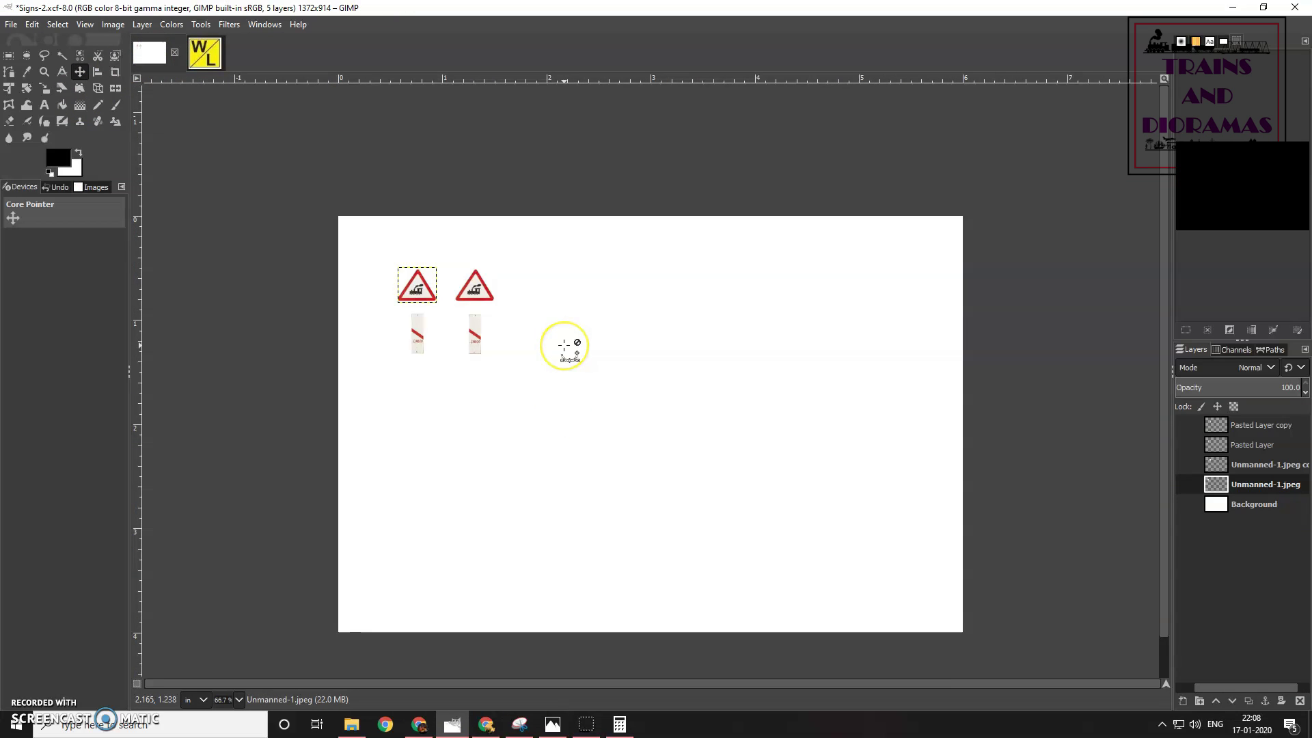
{"action": "key", "text": "ctrl+v"}
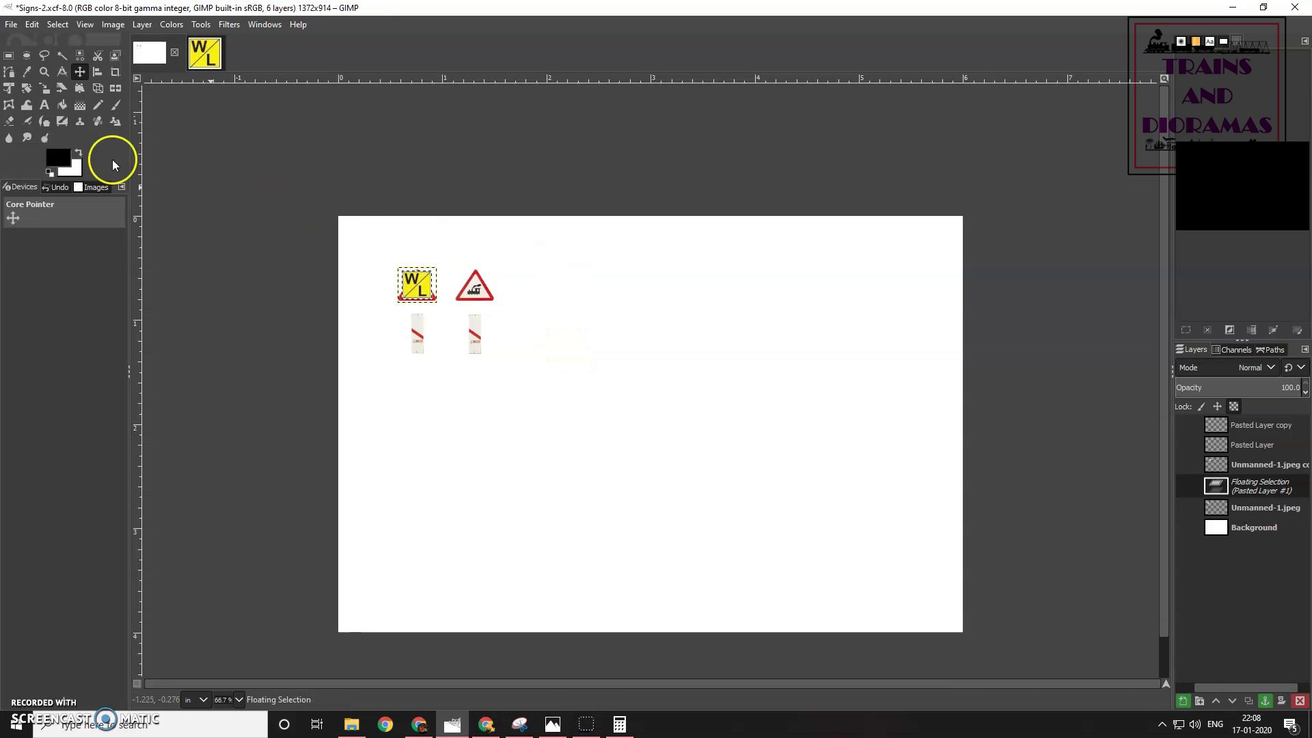
{"action": "left_click_drag", "start_coordinate": [417, 284], "coordinate": [691, 290]}
{"action": "key", "text": "ctrl+v"}
{"action": "key", "text": "ctrl+v"}
{"action": "key", "text": "ctrl+v"}
{"action": "key", "text": "ctrl+v"}
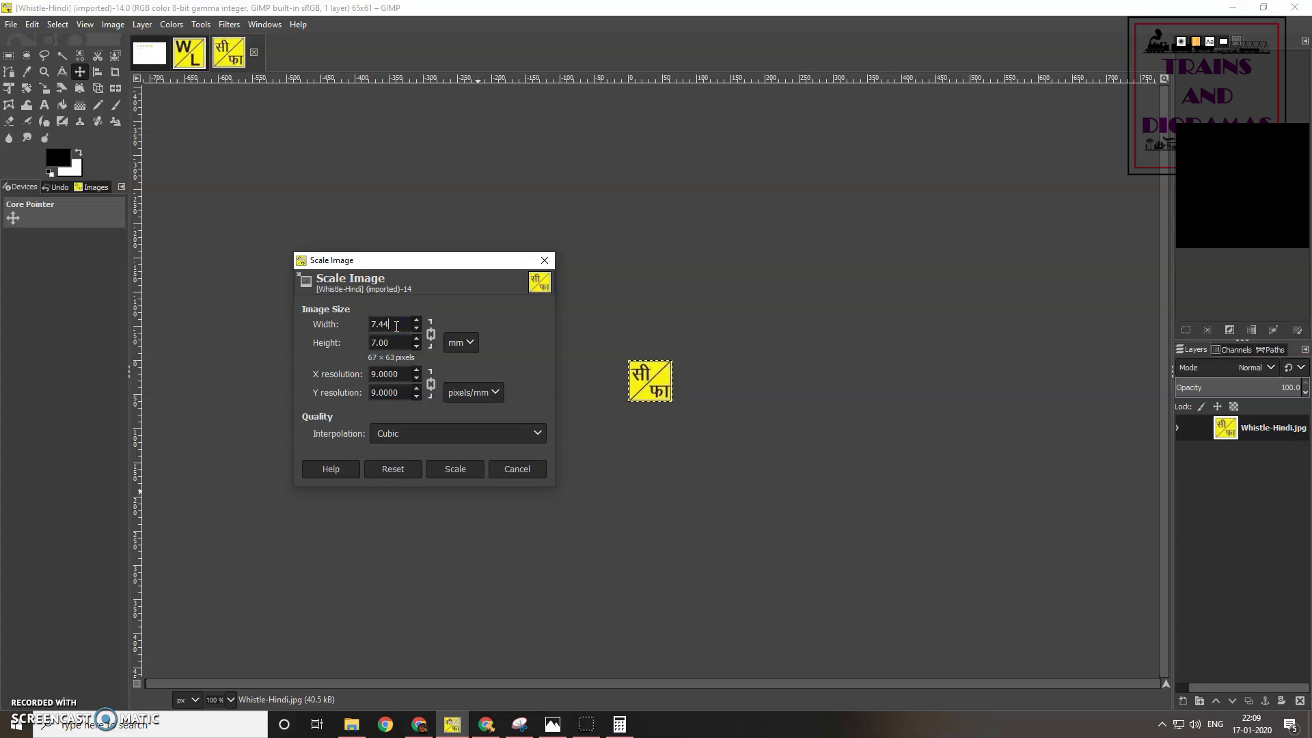
- Resize the सी/फा board to about 7.44×7.00 mm and position it beneath a W/L board
{"action": "left_click", "coordinate": [454, 471]}
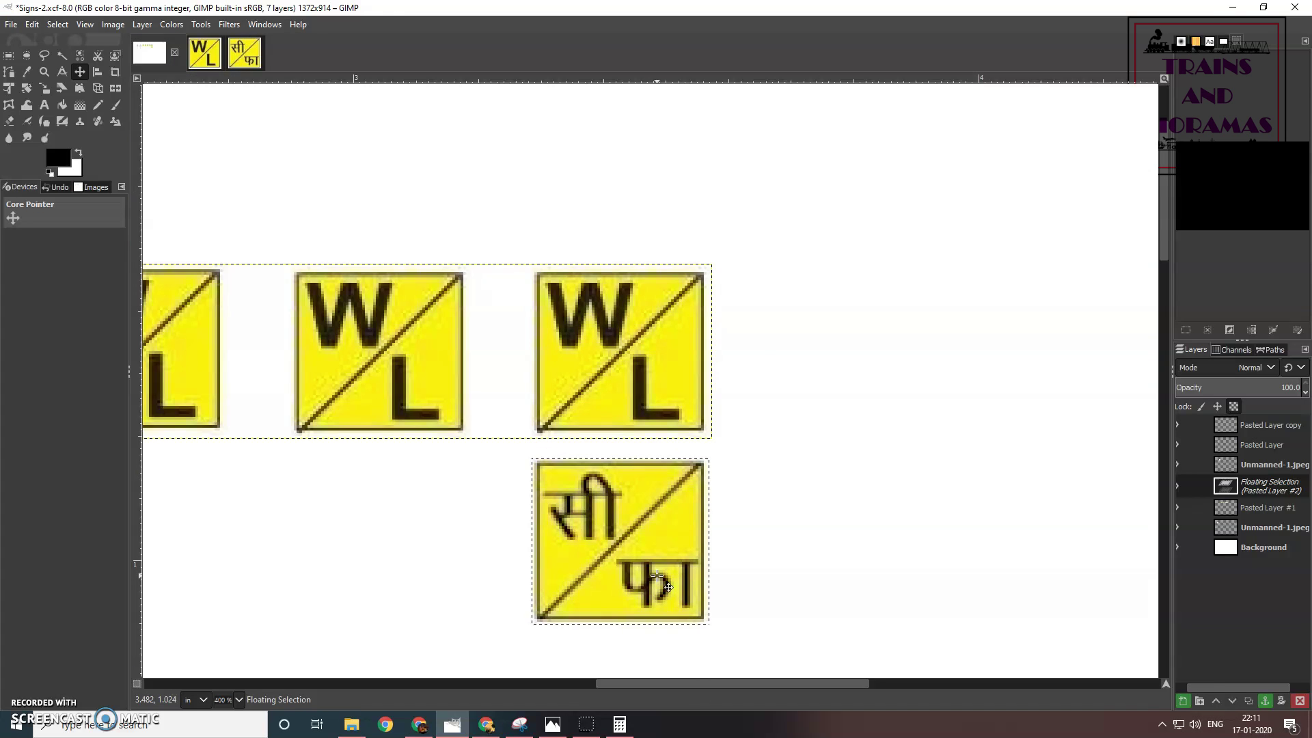
{"action": "left_click", "coordinate": [239, 700]}
{"action": "right_click", "coordinate": [650, 454]}
{"action": "key", "text": "Escape"}
{"action": "scroll", "coordinate": [650, 454], "scroll_direction": "left", "scroll_amount": 3}
{"action": "left_click_drag", "start_coordinate": [813, 463], "coordinate": [573, 464]}
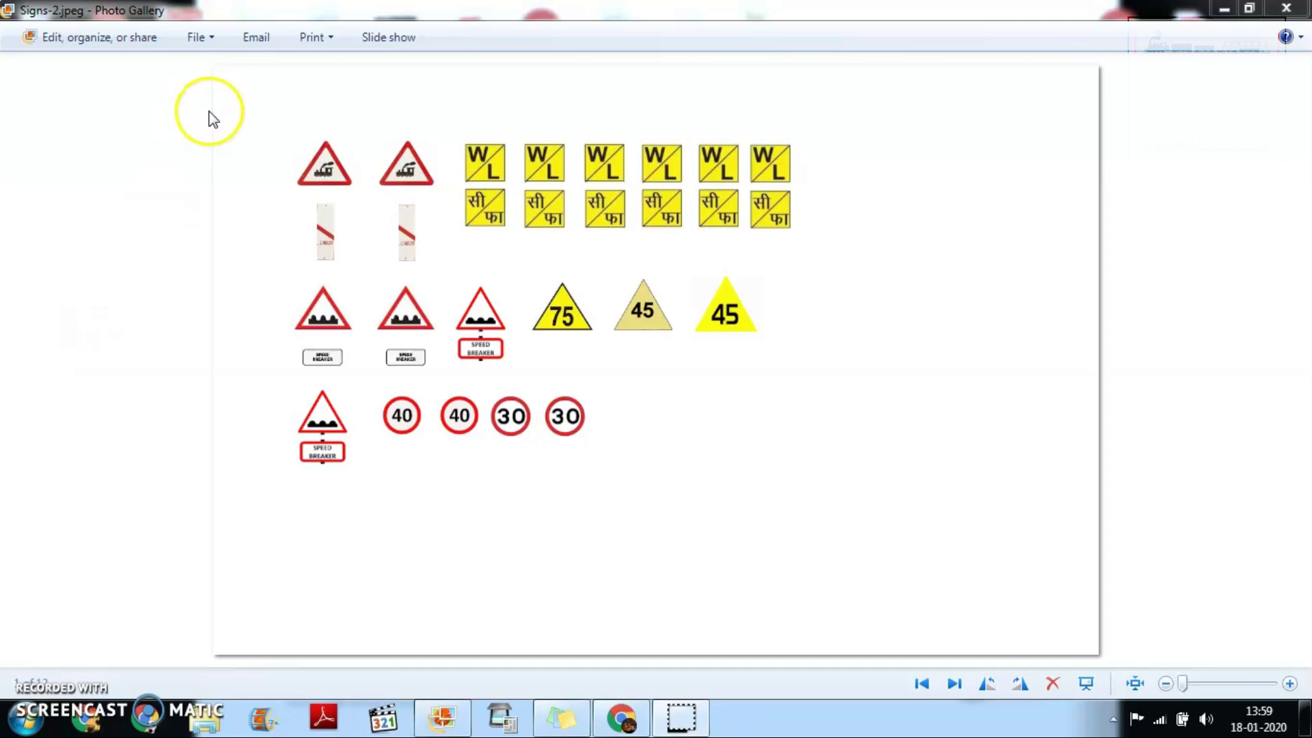
- Print Signs-2.jpeg on 4"x6" 10x15cm glossy photo paper at High quality
{"action": "left_click", "coordinate": [318, 41]}
{"action": "left_click", "coordinate": [322, 66]}
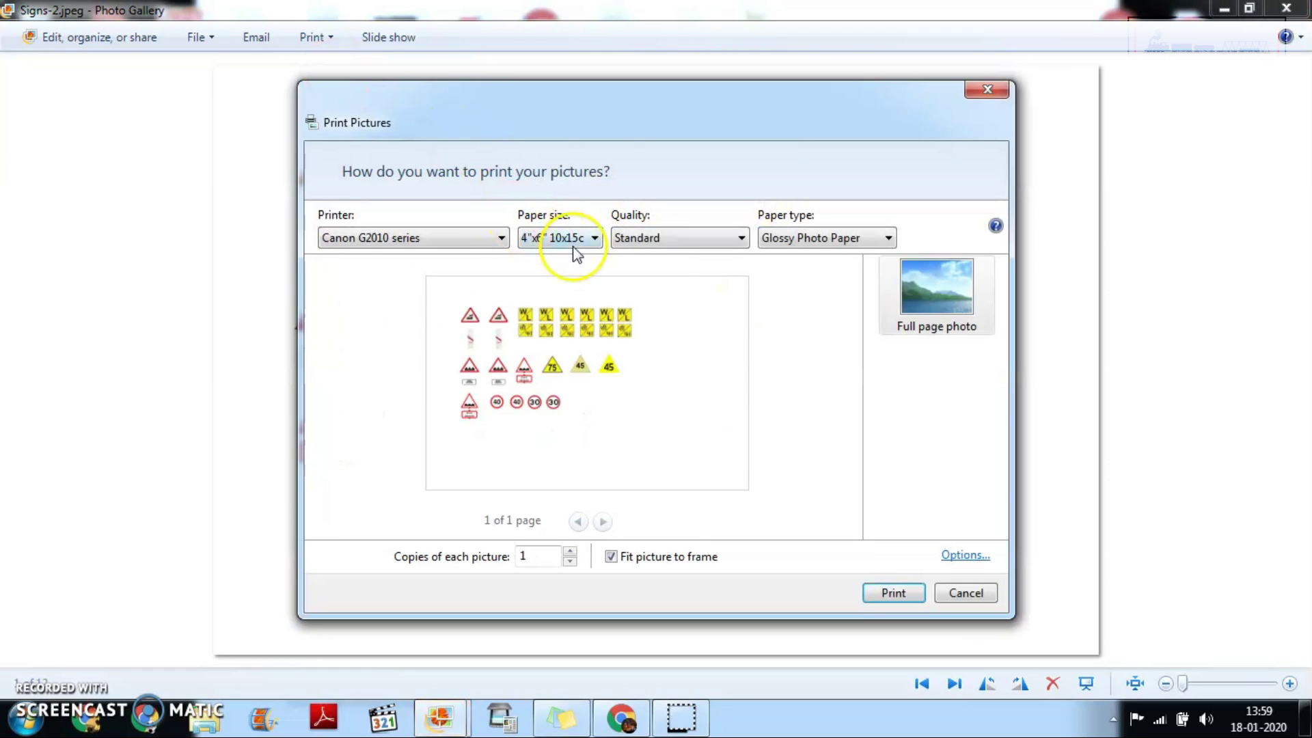
{"action": "left_click", "coordinate": [574, 241]}
{"action": "left_click", "coordinate": [574, 256]}
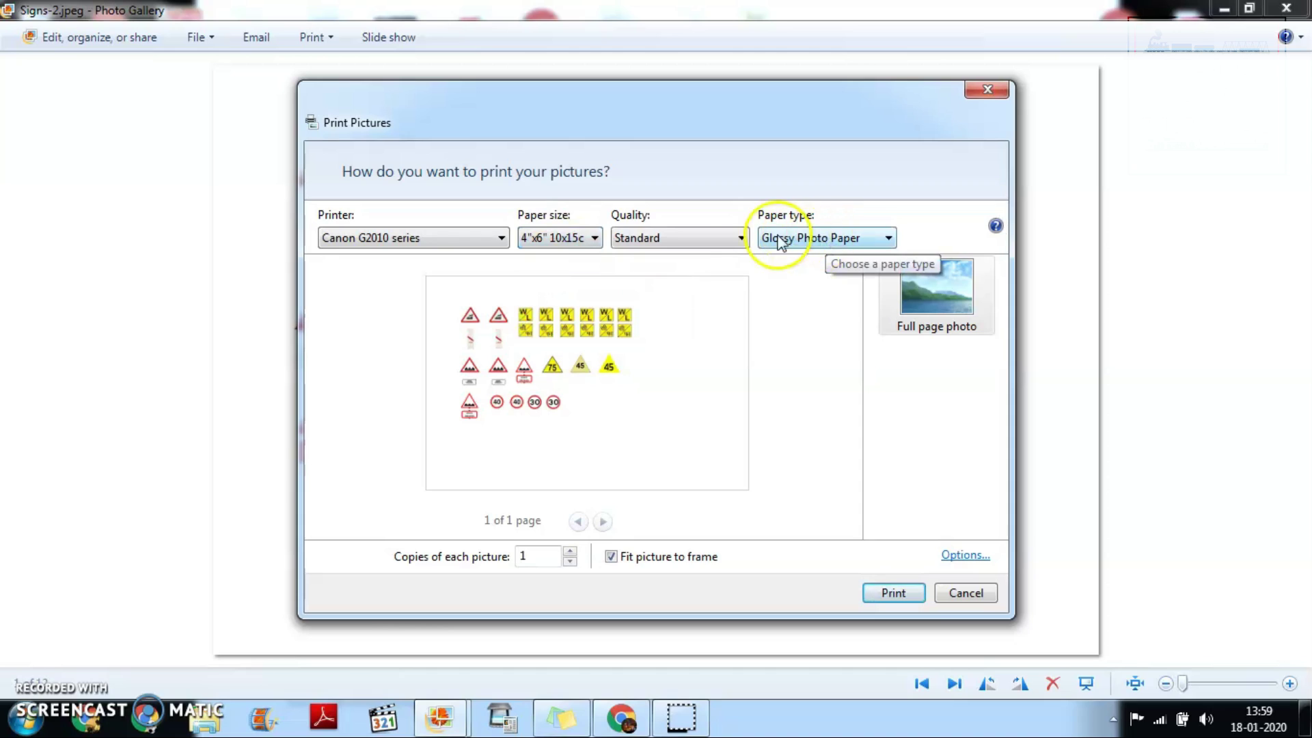
{"action": "left_click", "coordinate": [706, 239]}
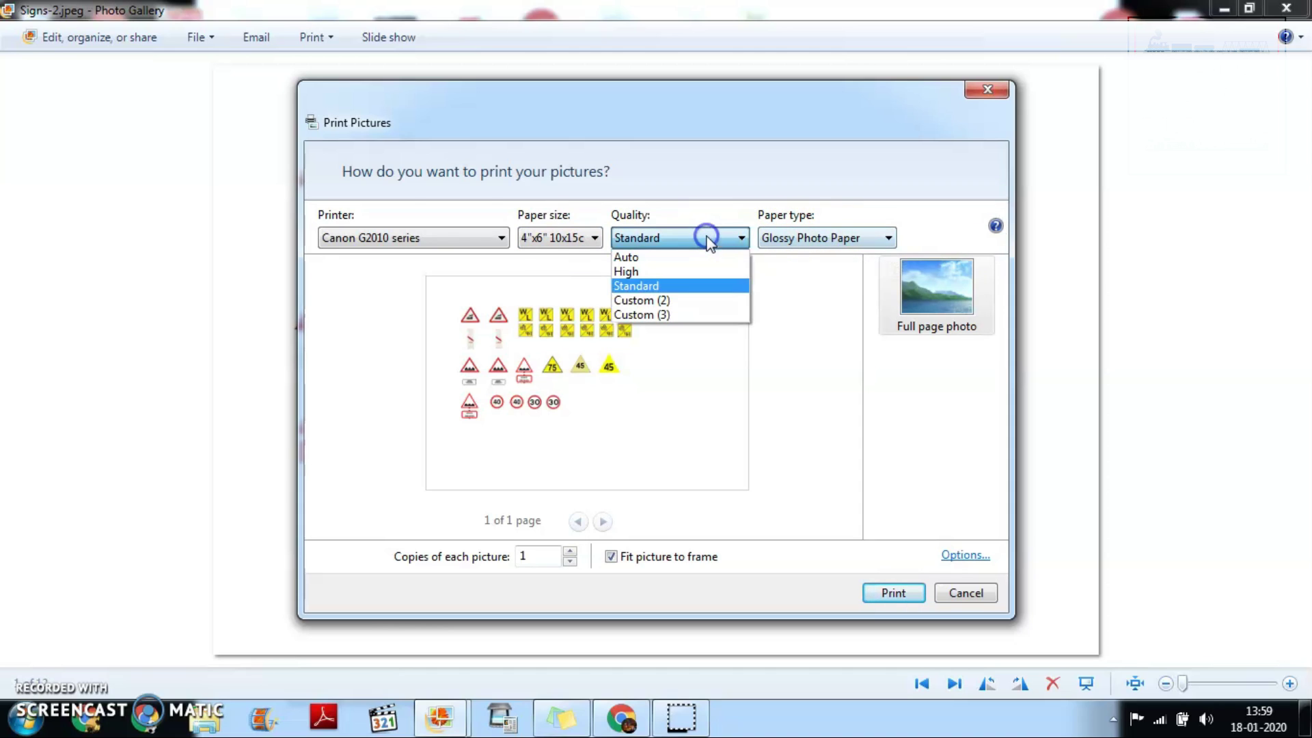
{"action": "left_click", "coordinate": [657, 273]}
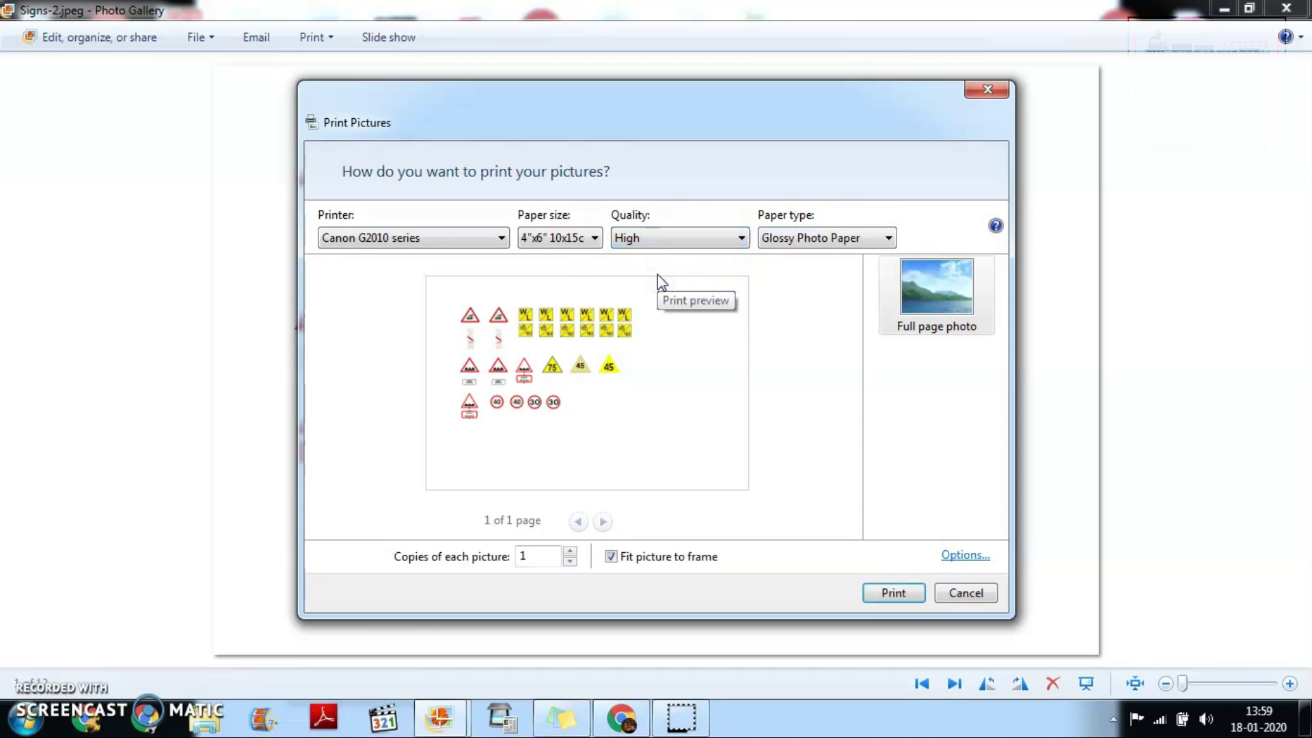